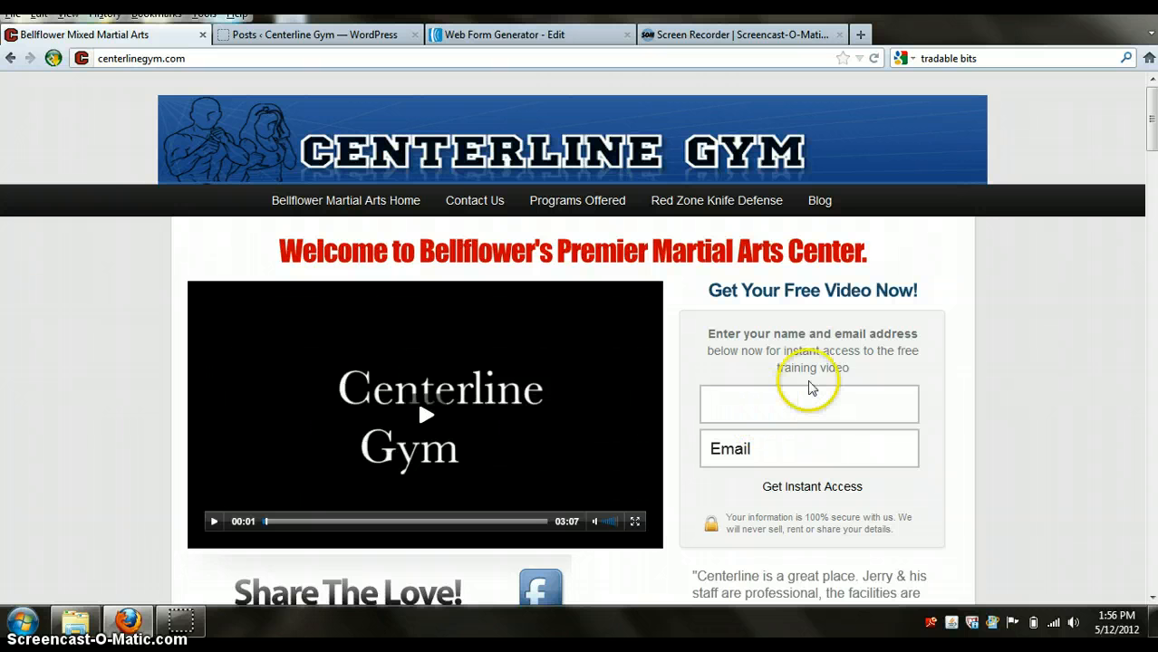
Step: Look through the Centerline Gym home page, including its opt-in form, testimonials, Red Zone banner, staff credentials and free package offer
scroll(816, 389, "down", 2)
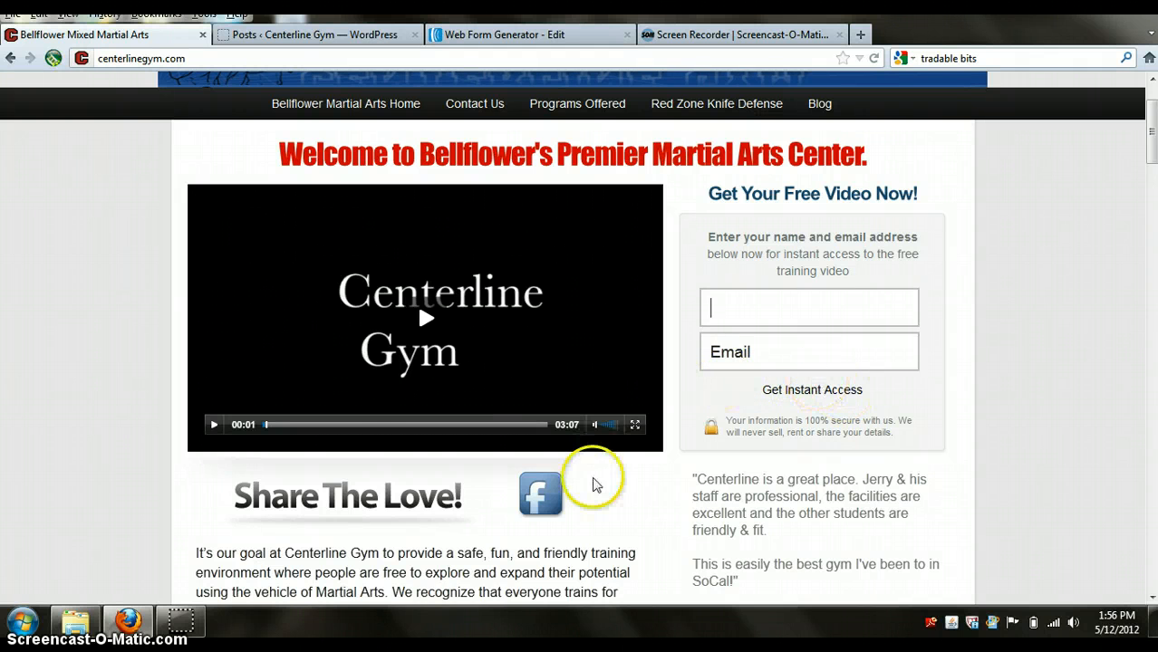
scroll(567, 417, "down", 4)
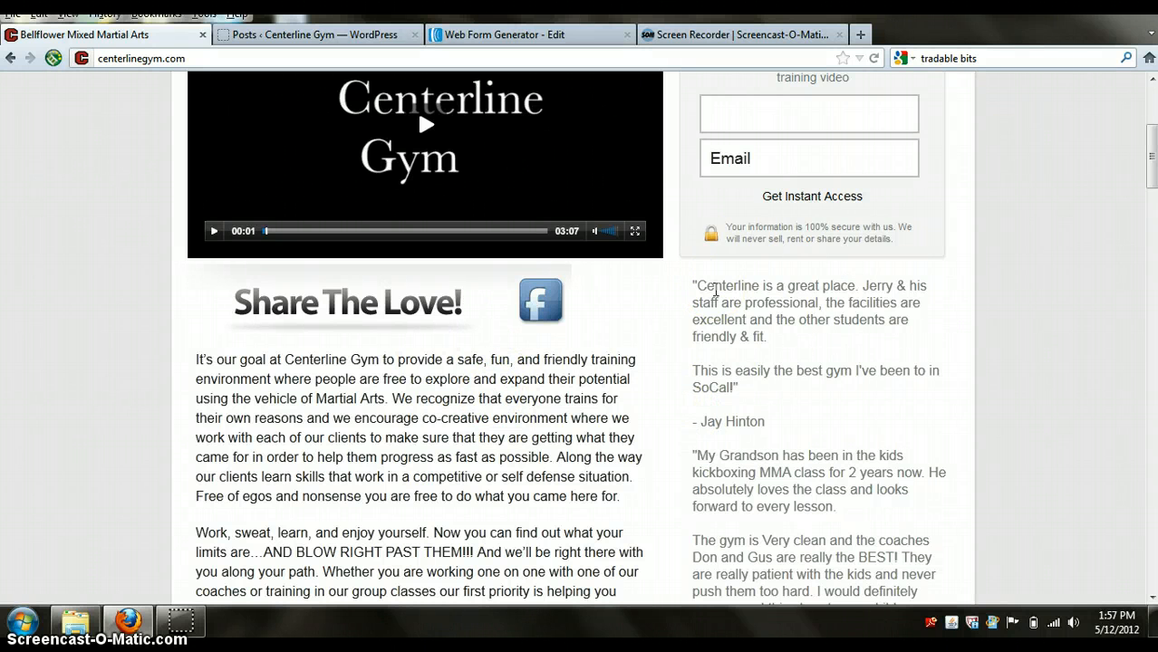
scroll(780, 426, "down", 5)
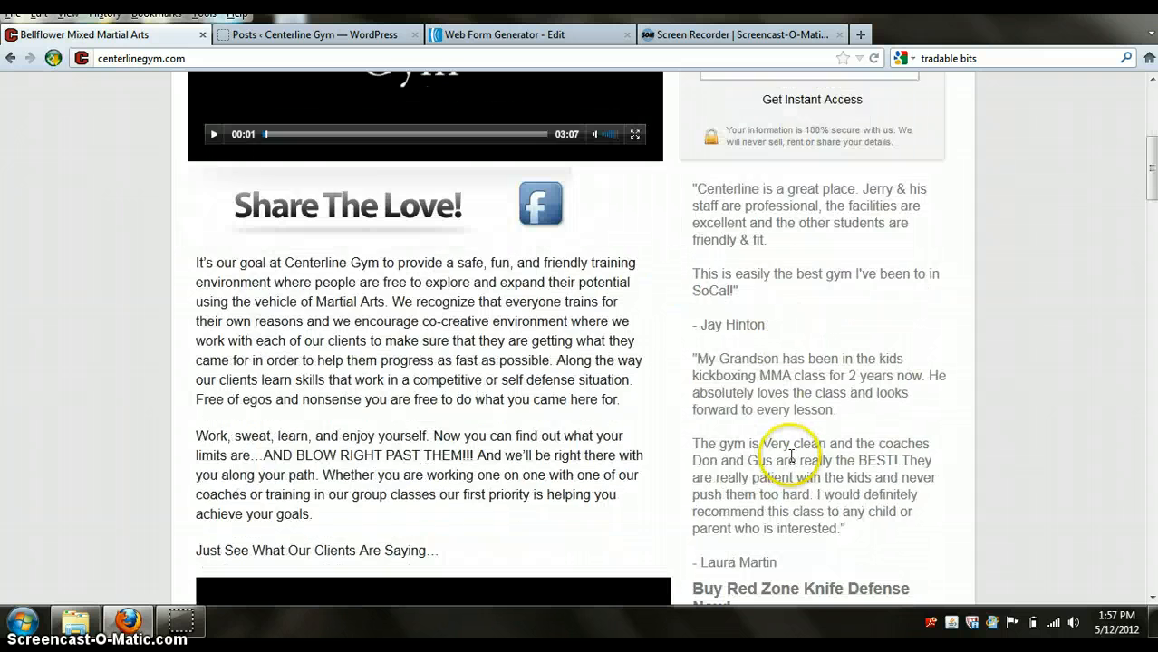
scroll(816, 444, "down", 3)
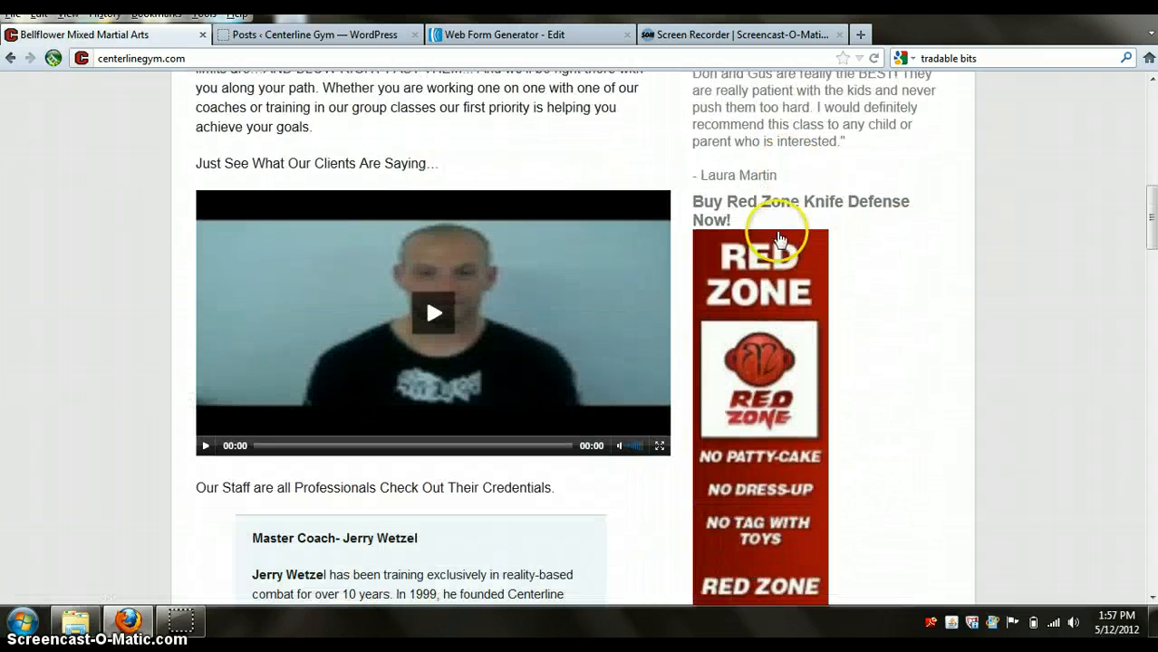
scroll(802, 276, "down", 16)
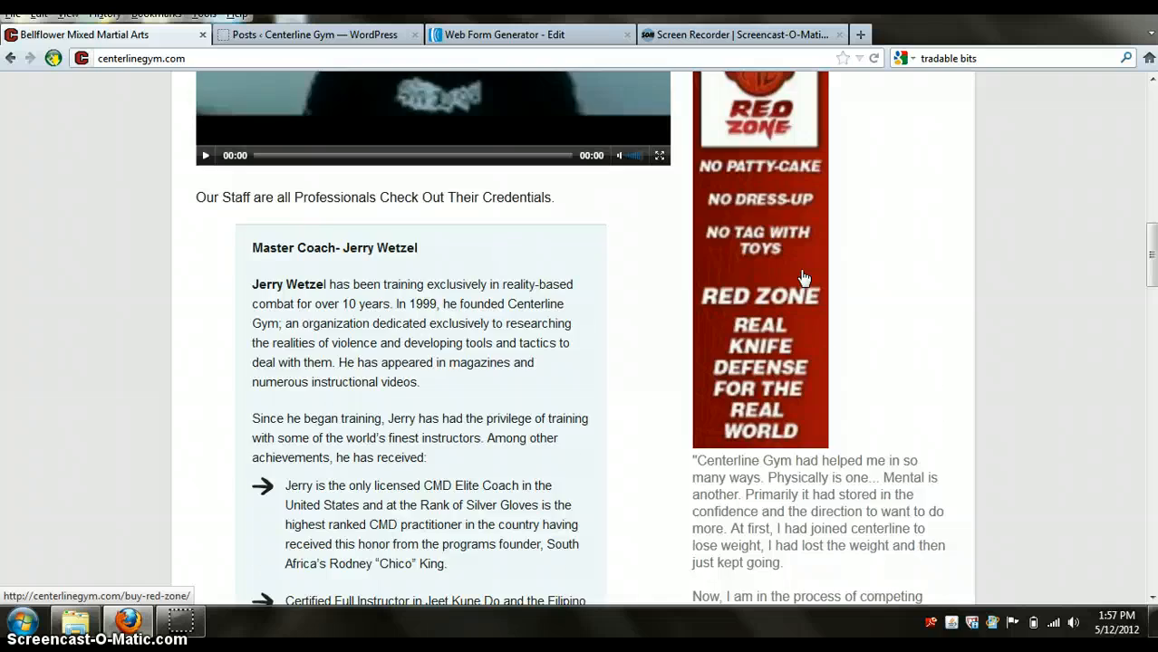
scroll(794, 387, "down", 7)
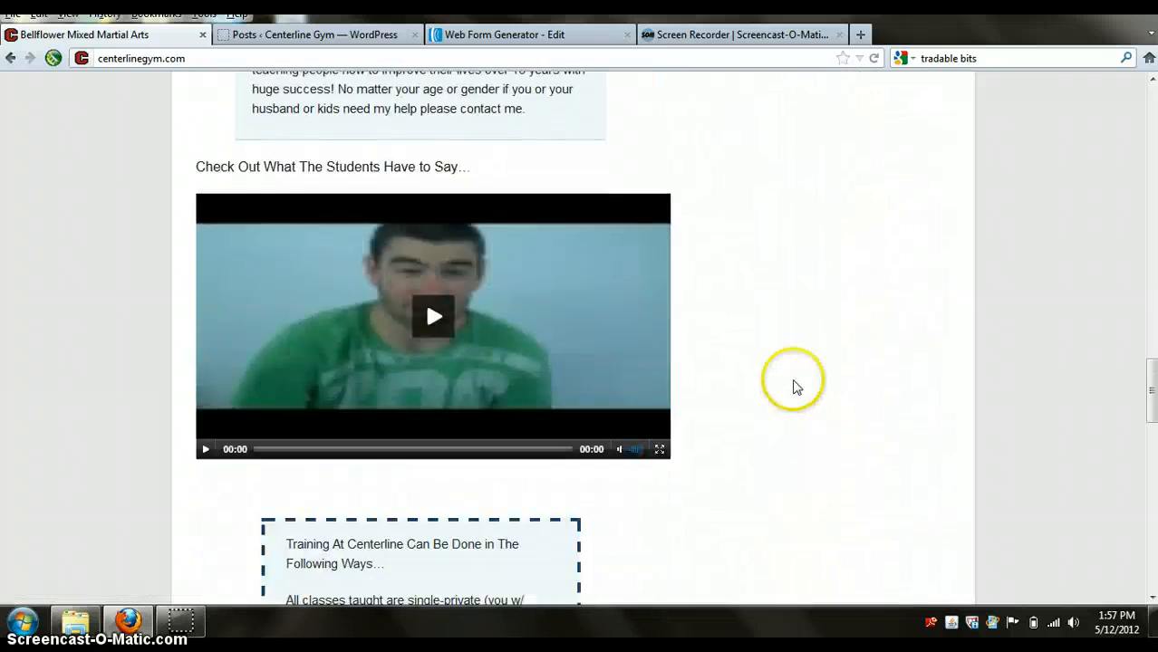
scroll(794, 385, "up", 20)
scroll(465, 259, "down", 5)
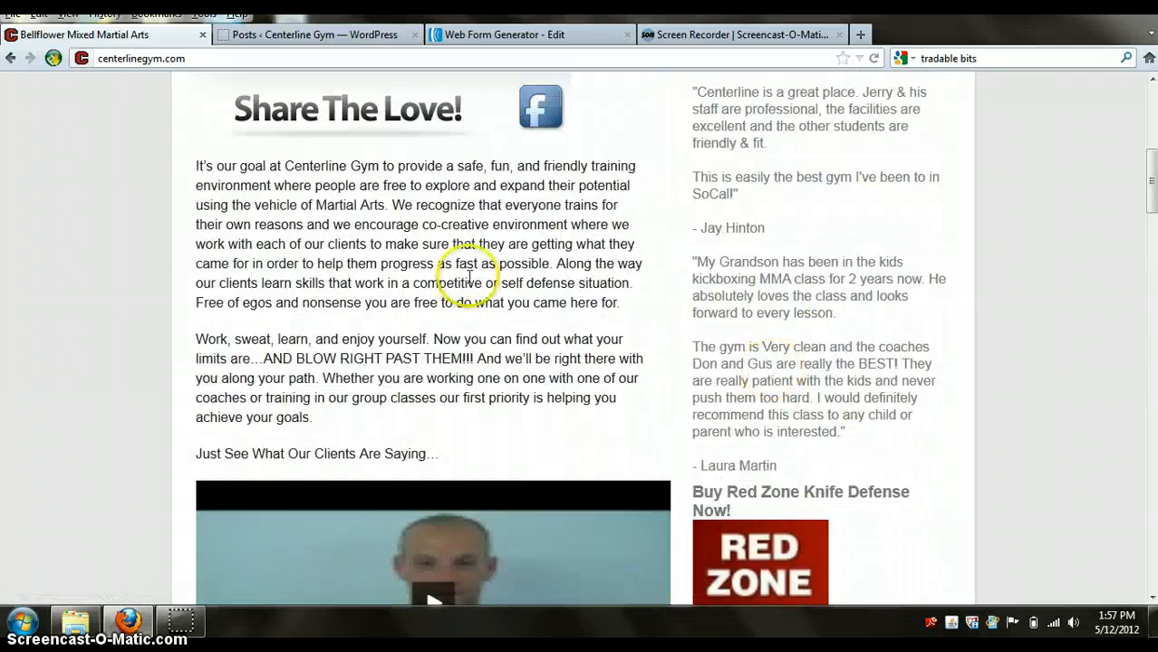
scroll(435, 326, "down", 5)
scroll(415, 345, "down", 20)
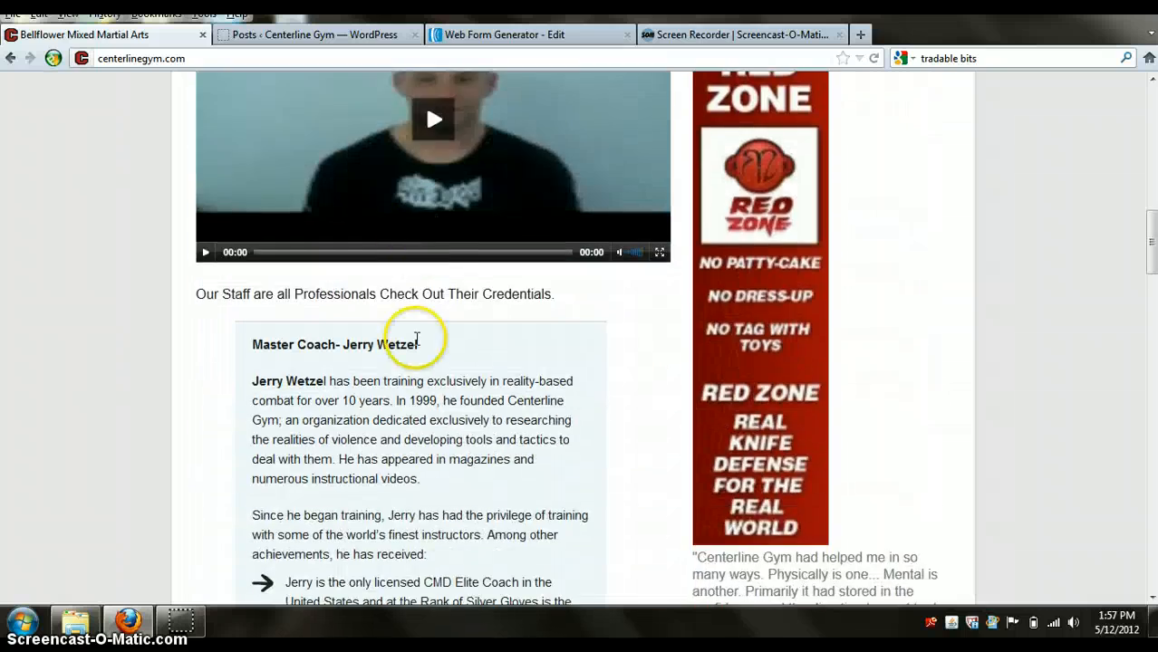
scroll(419, 338, "down", 18)
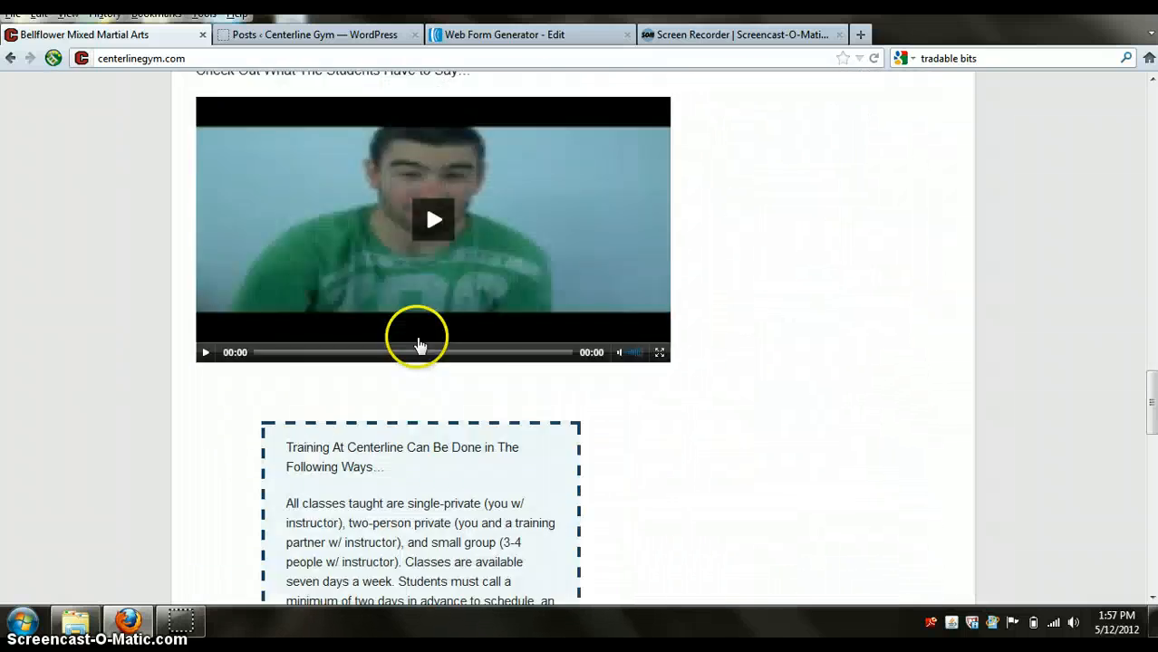
scroll(419, 340, "down", 7)
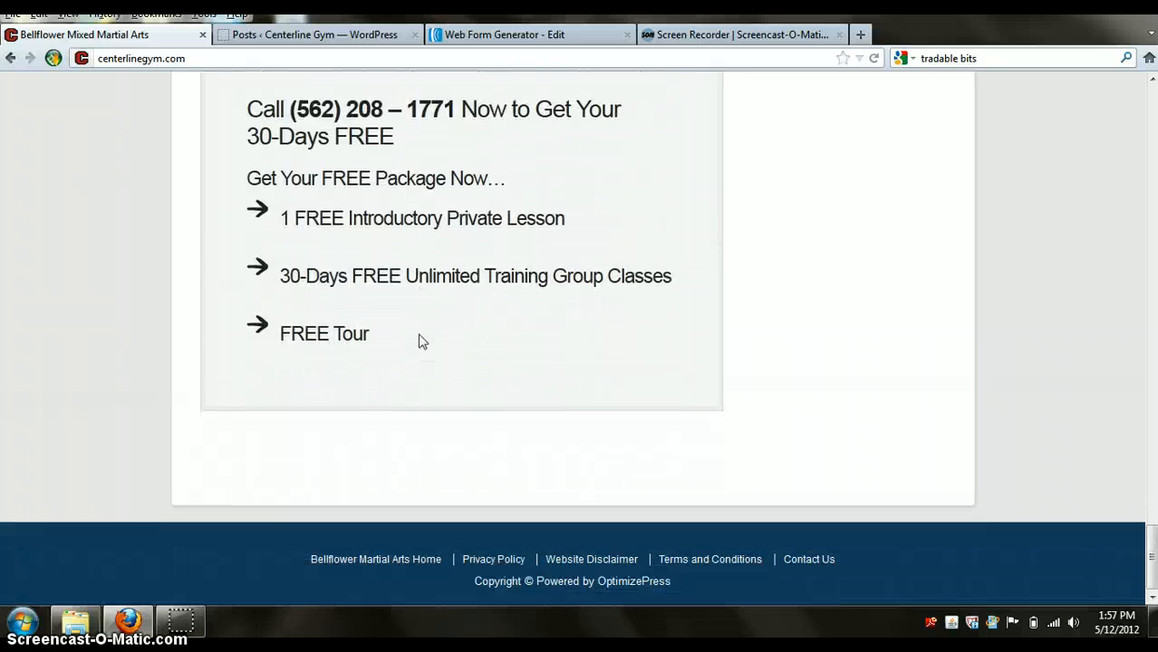
scroll(420, 341, "up", 20)
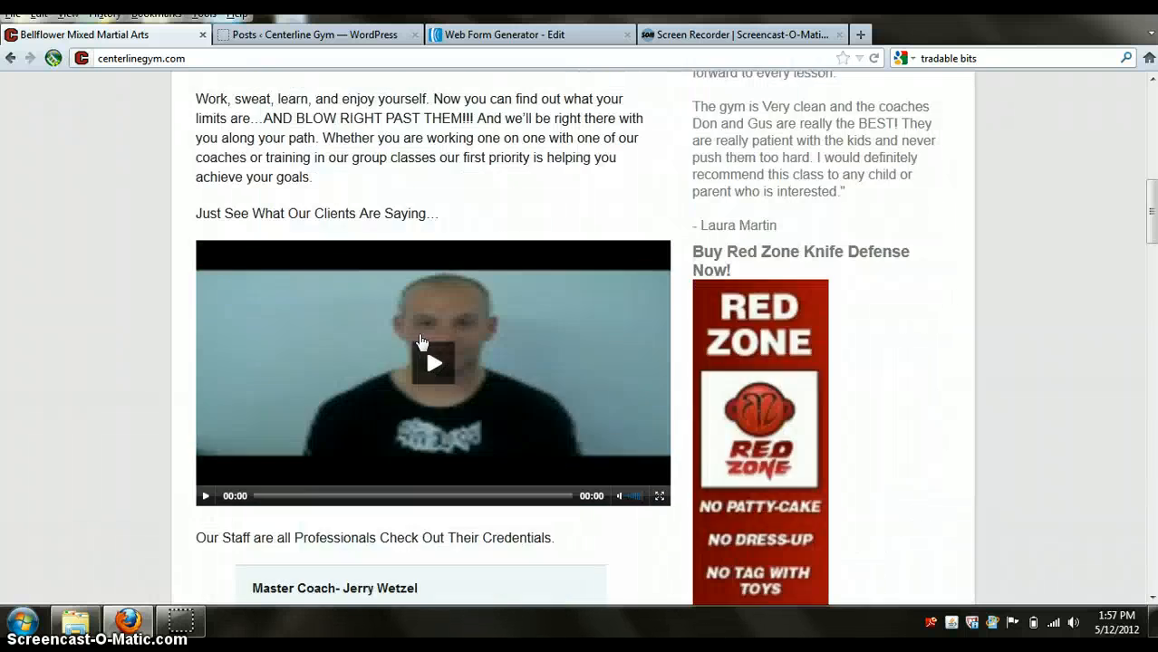
scroll(420, 342, "up", 2)
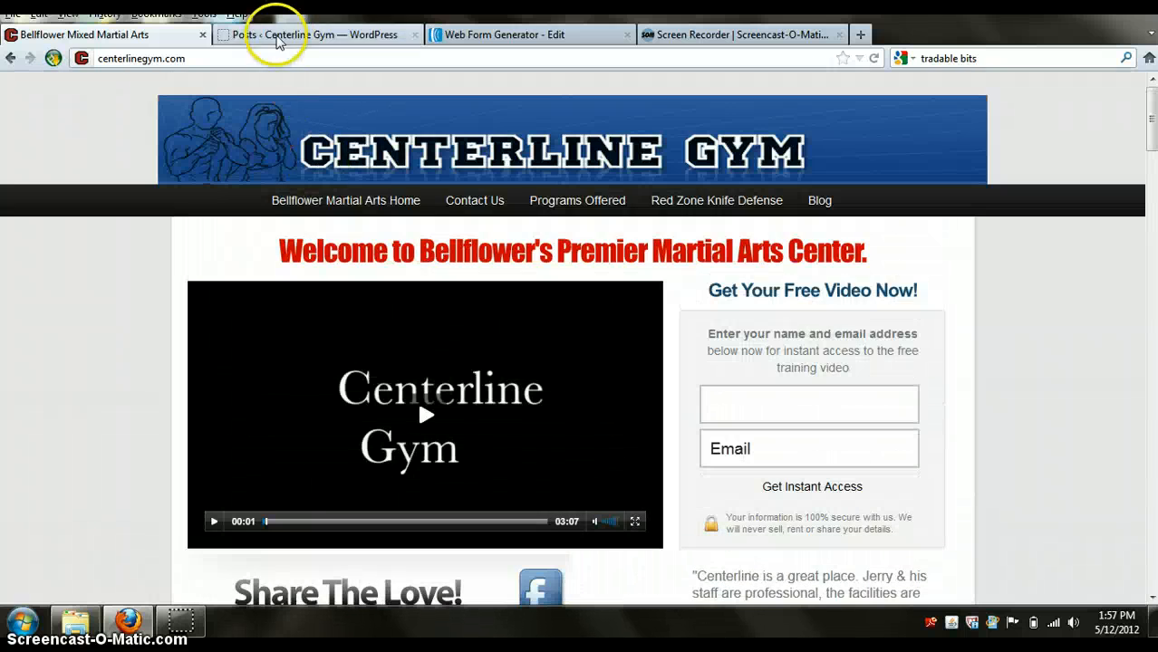
Step: Open the site's WordPress dashboard at centerlinegym.com/wp-admin/ and look over its widgets
left_click(209, 59)
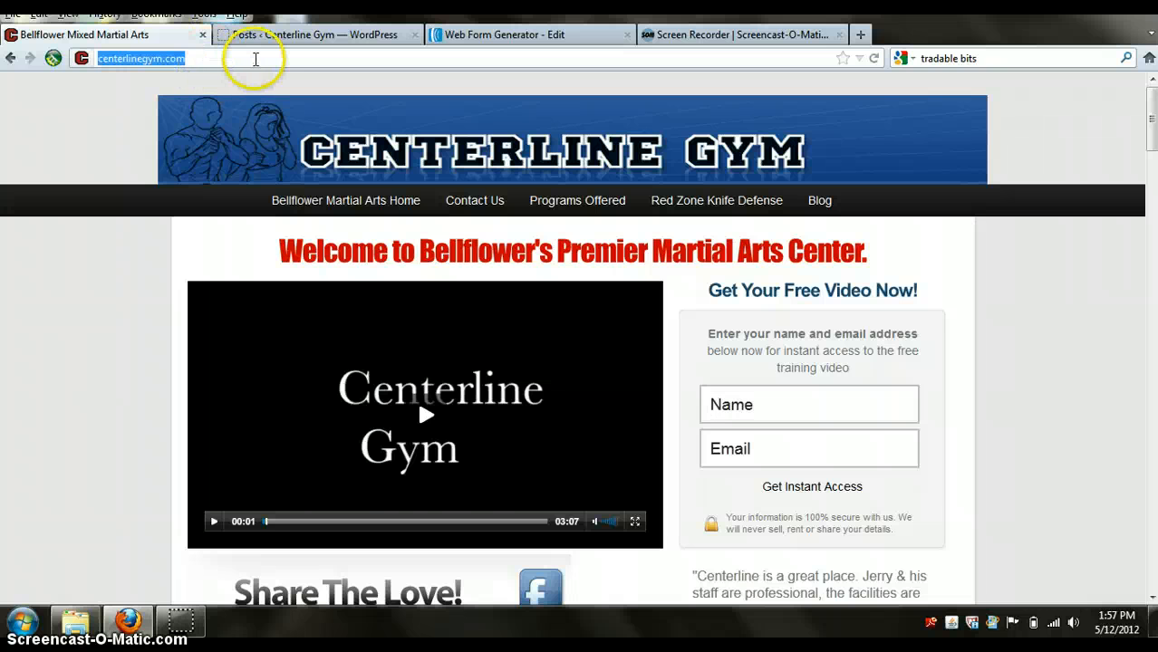
left_click(255, 59)
type("/")
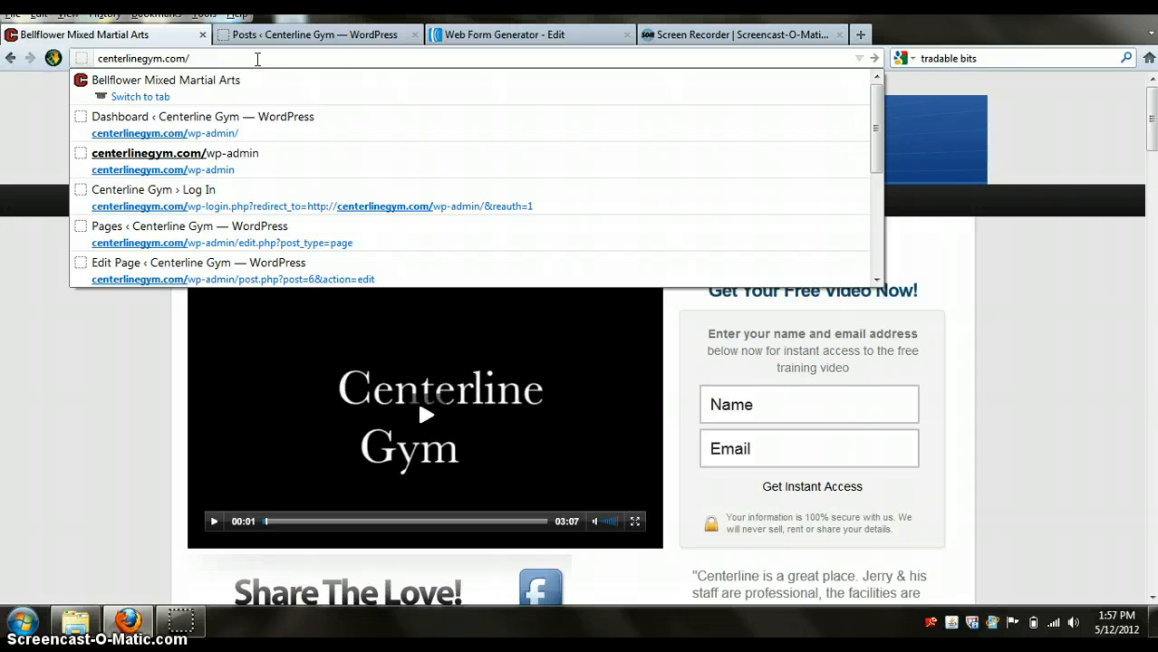
left_click(272, 135)
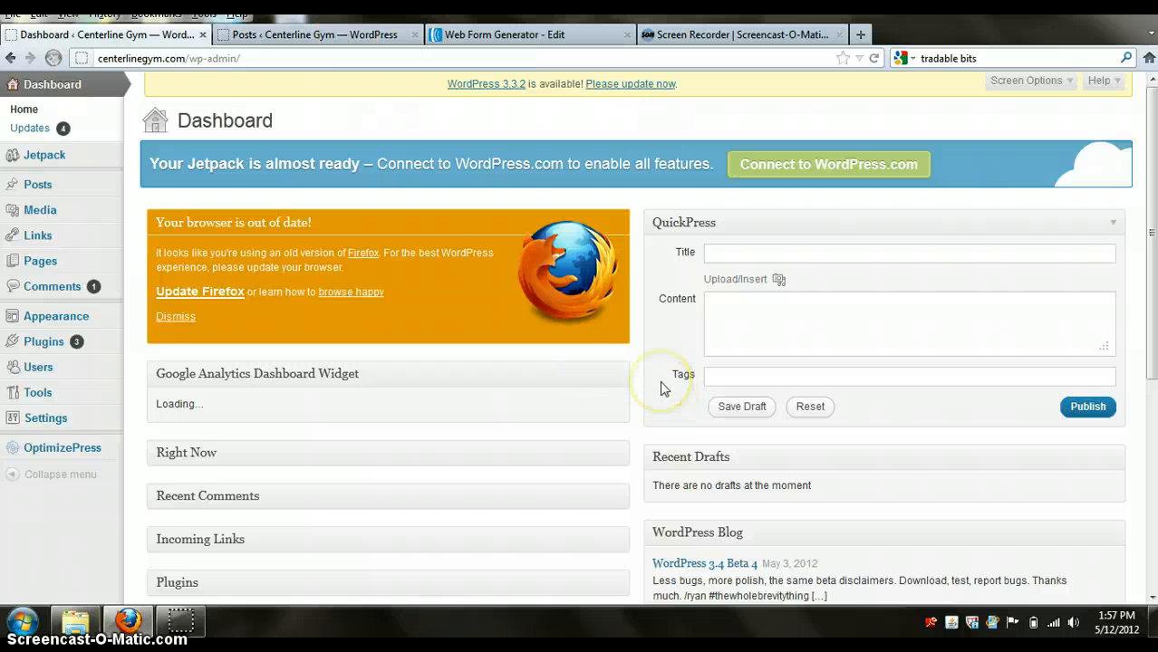
scroll(553, 399, "down", 2)
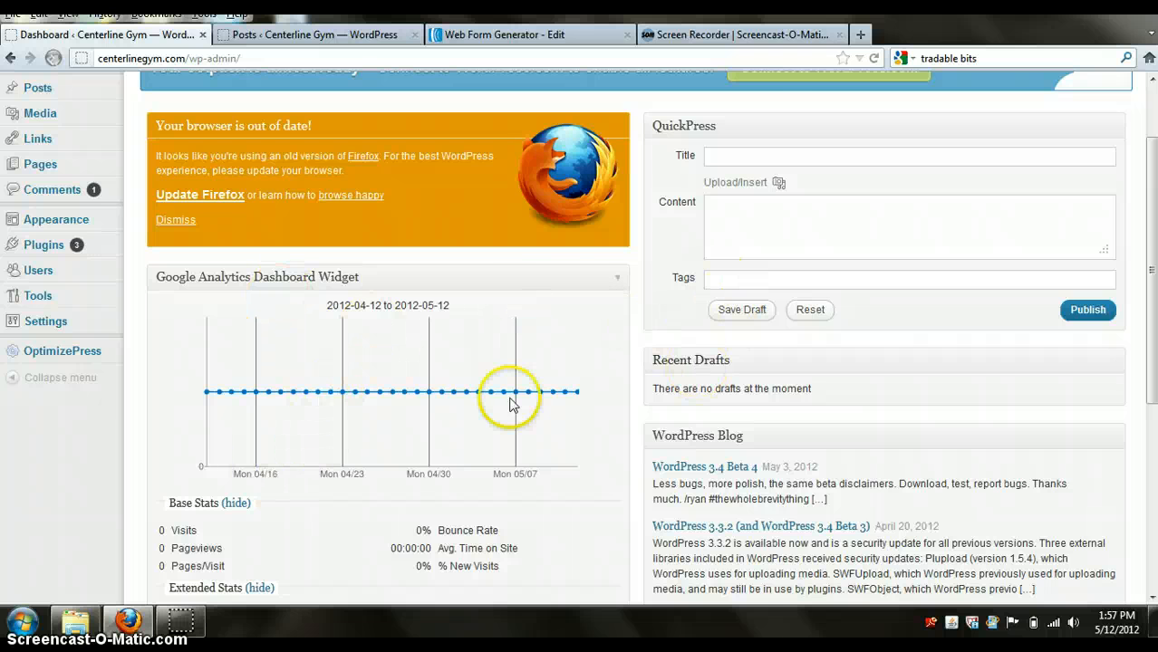
scroll(516, 395, "down", 5)
scroll(512, 394, "up", 5)
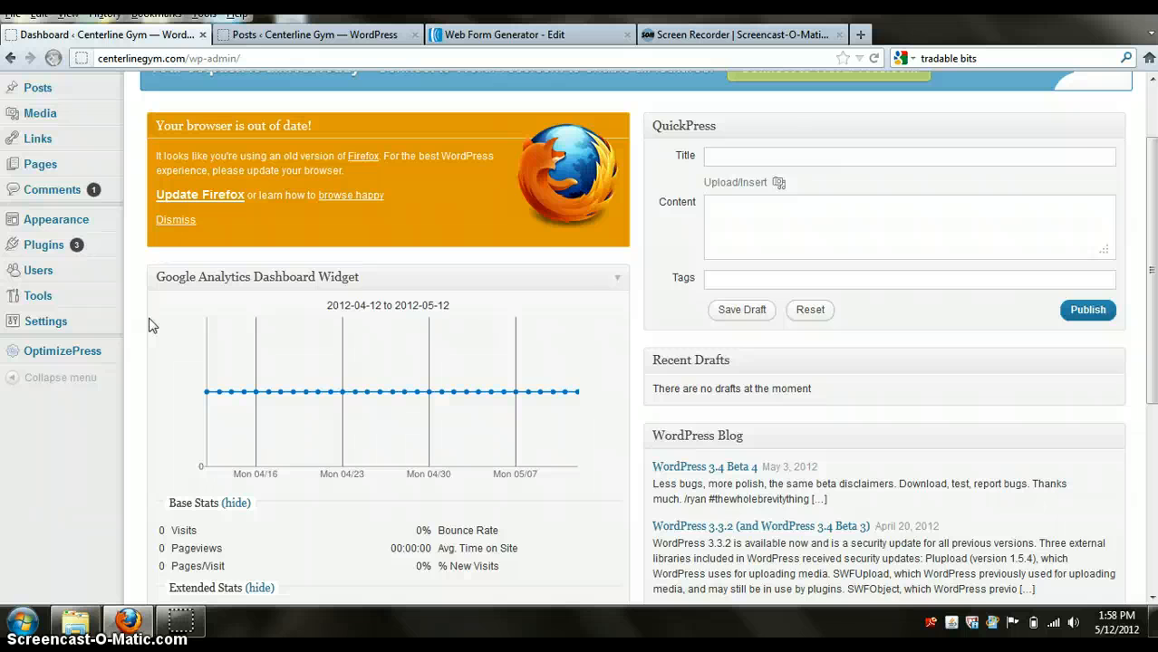
scroll(151, 326, "up", 2)
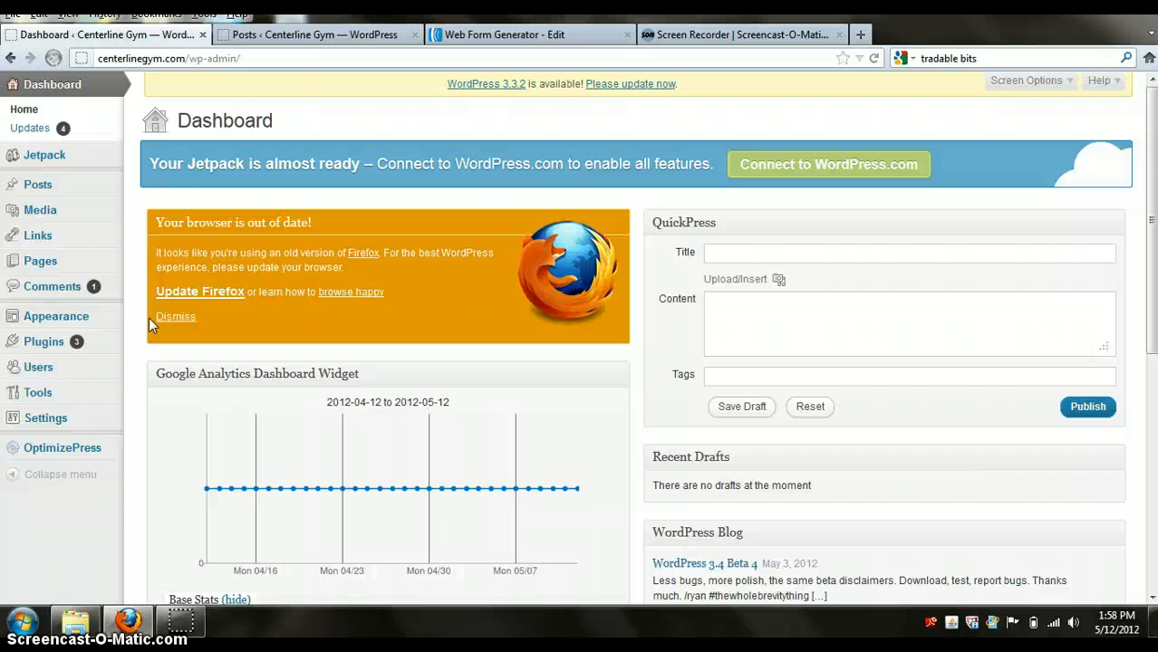
mouse_move(83, 195)
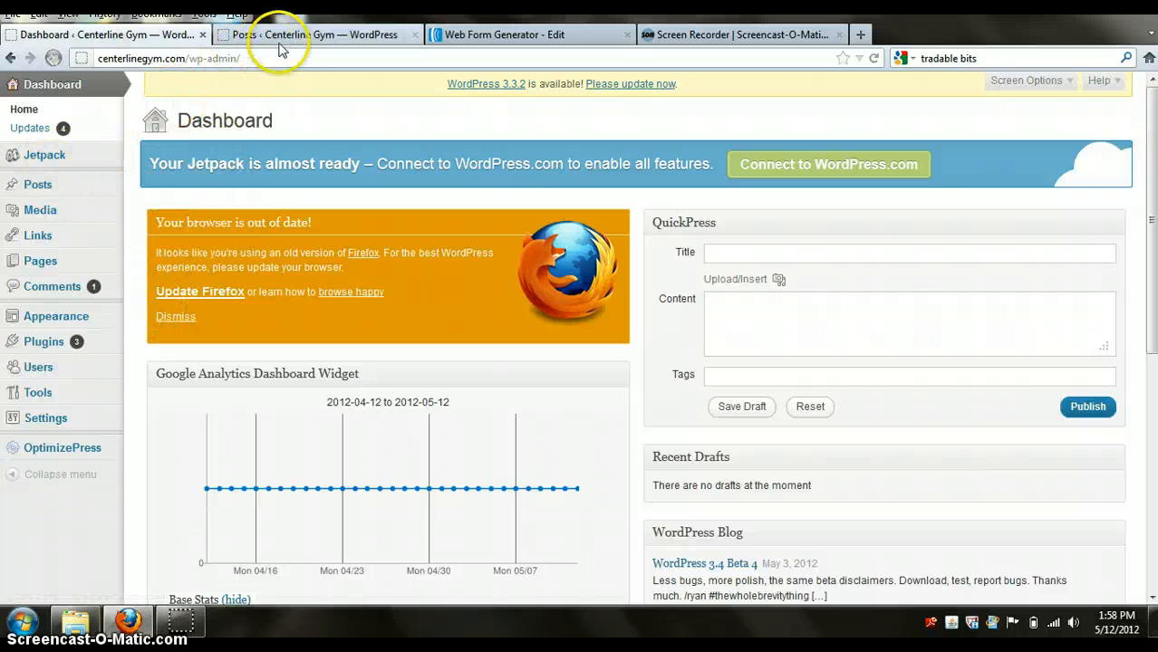
Step: Load the Centerline Gym site in place of the open WordPress posts list, then open its blog and review the published articles
left_click(292, 38)
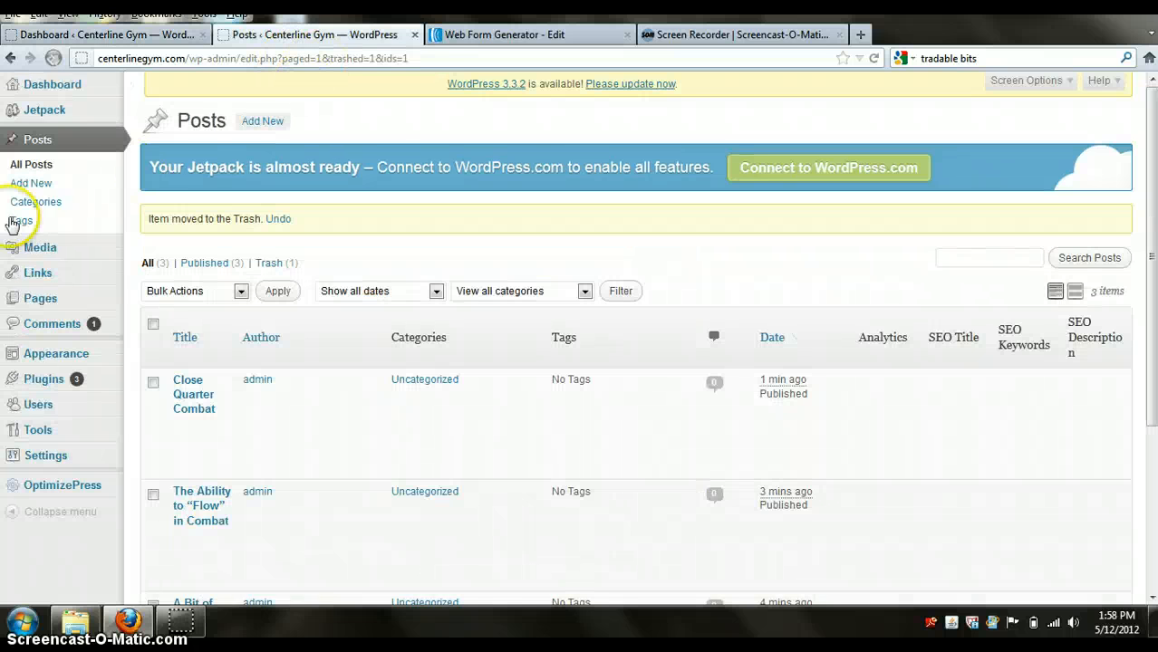
left_click(443, 62)
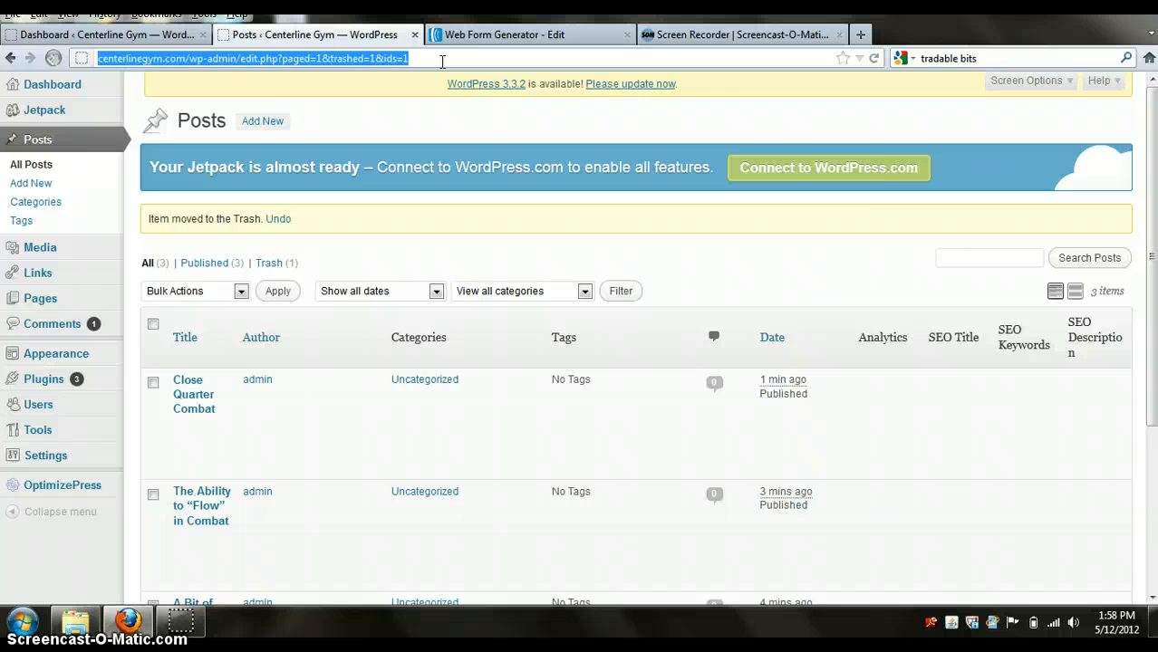
type("cen")
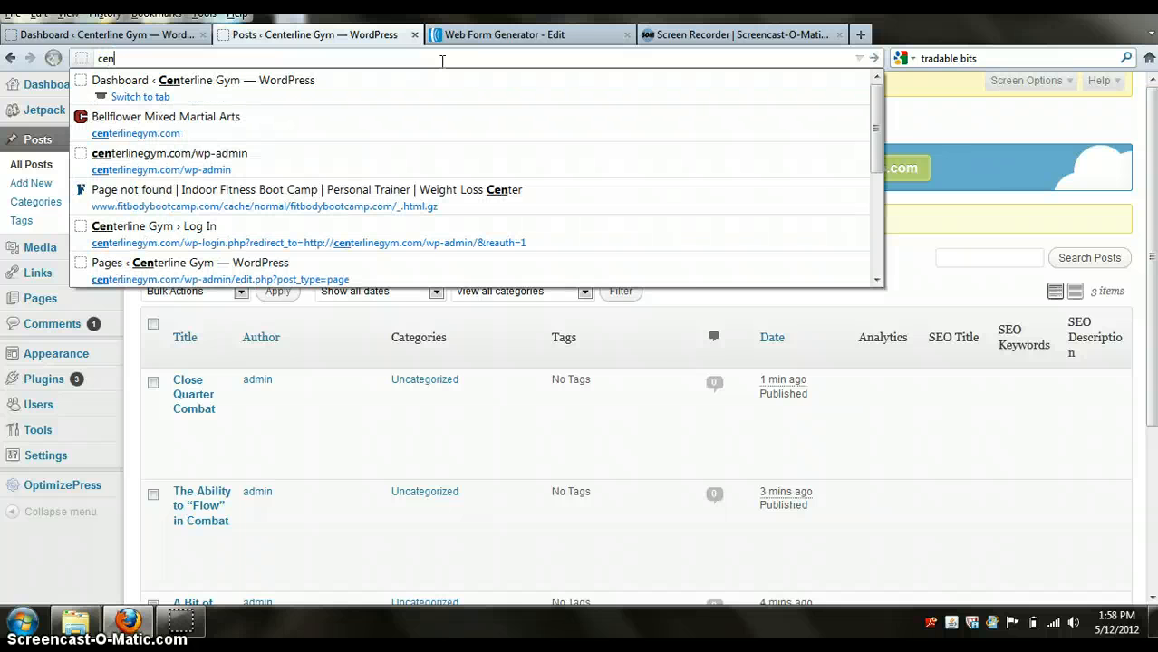
left_click(309, 117)
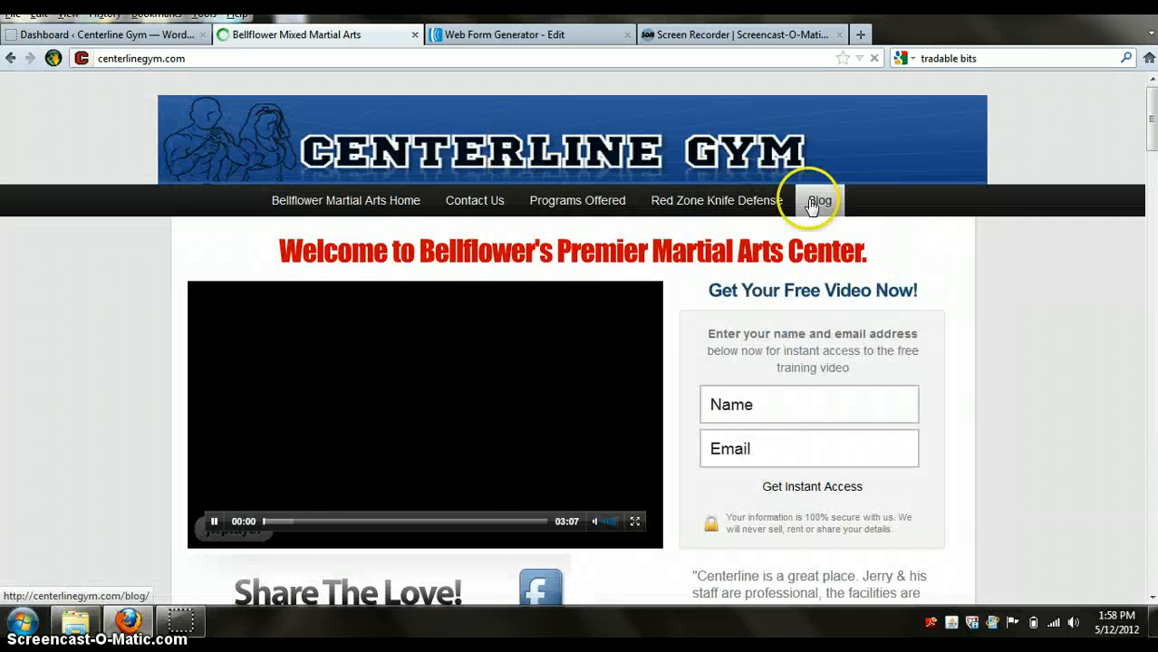
left_click(810, 201)
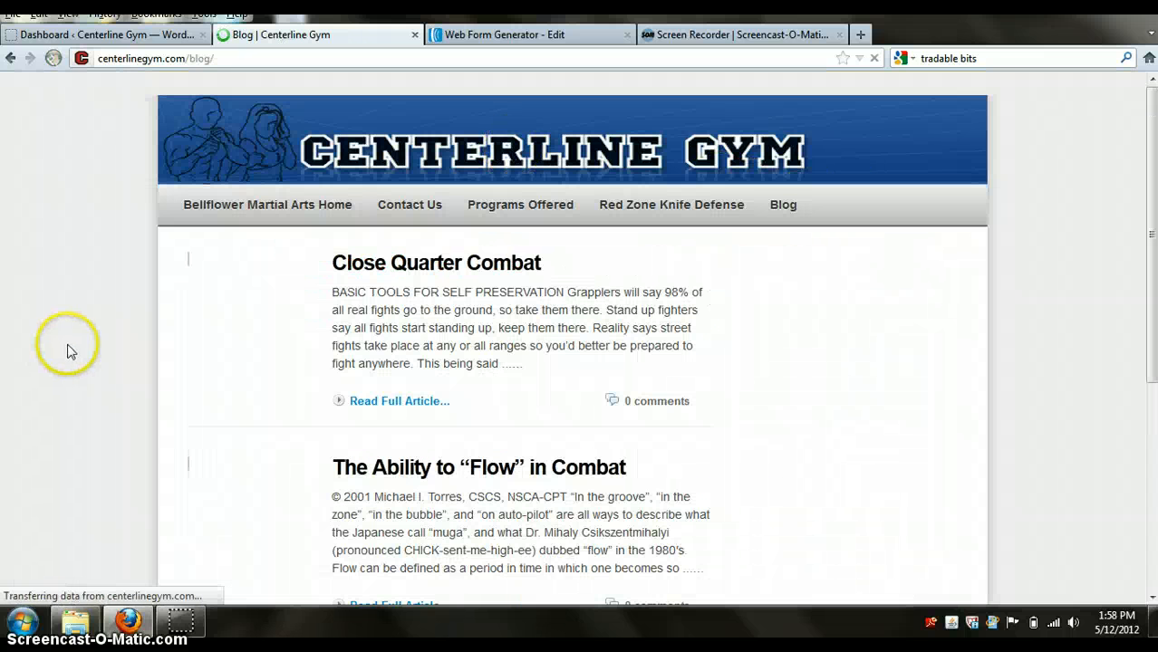
scroll(734, 482, "down", 5)
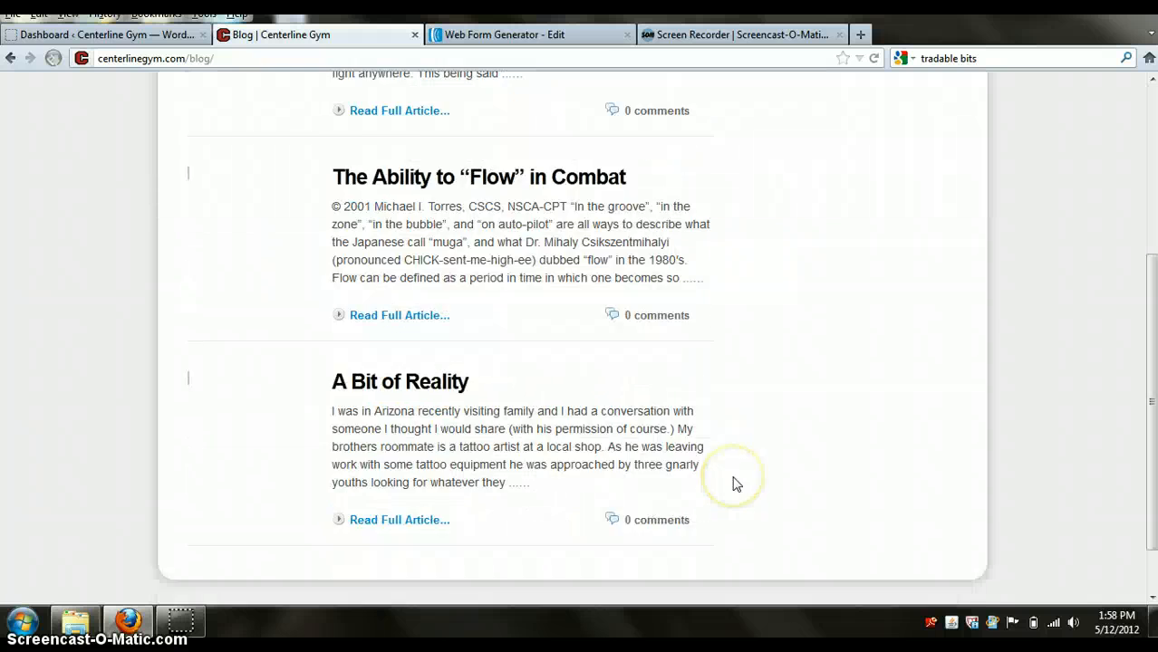
scroll(733, 484, "up", 5)
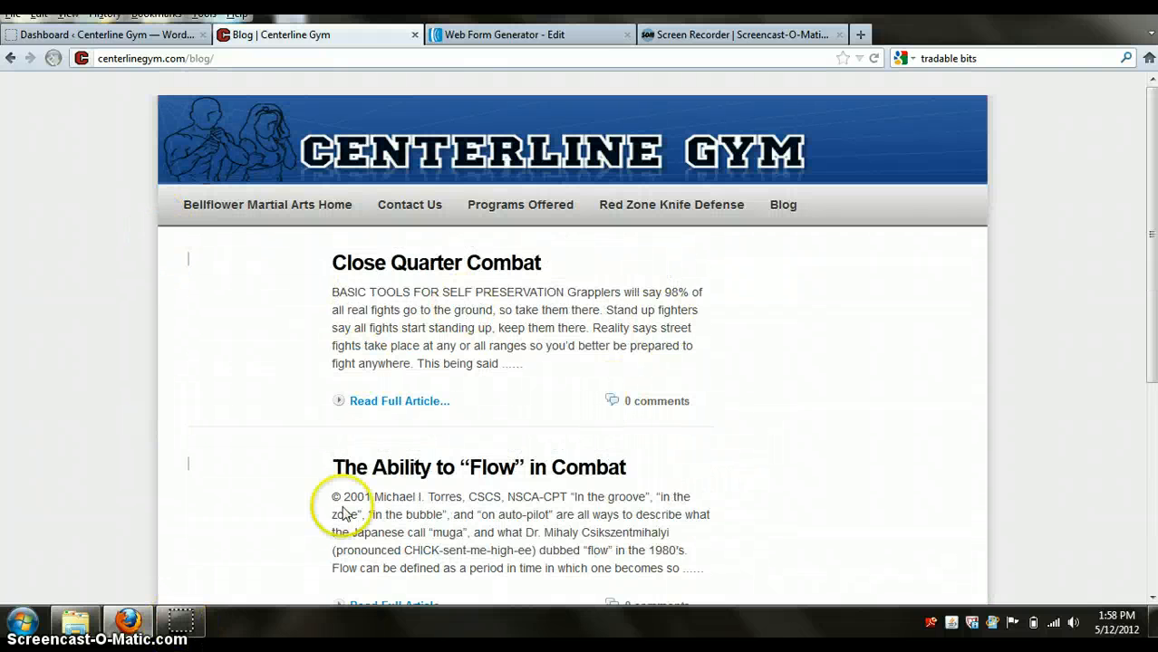
scroll(852, 333, "down", 5)
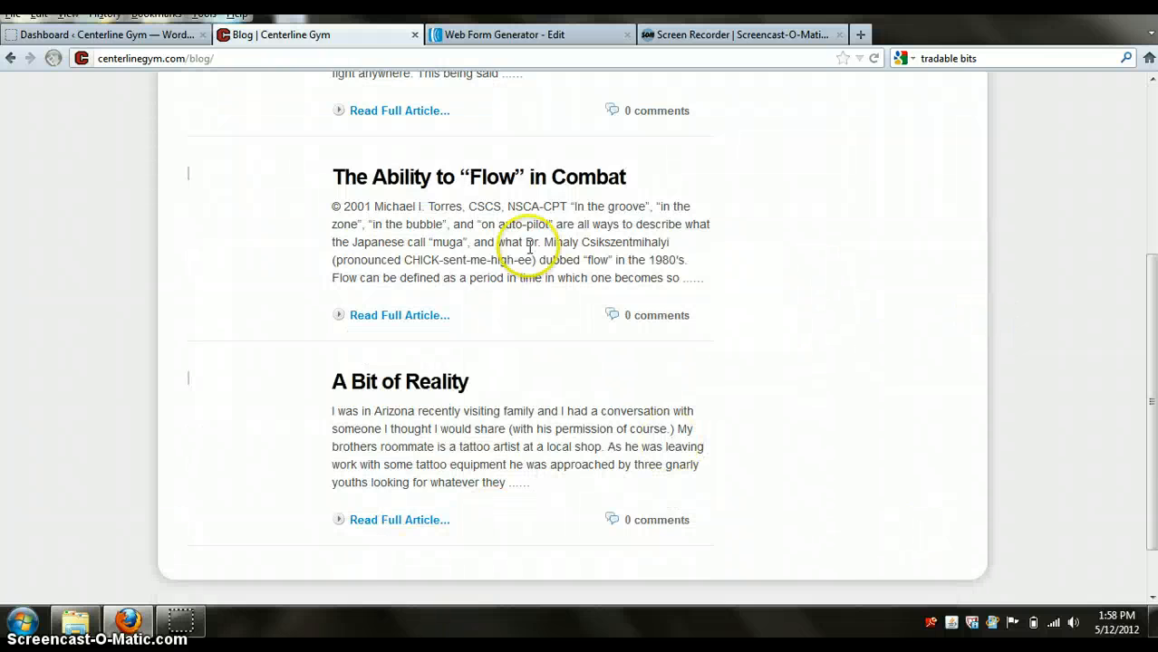
scroll(531, 234, "up", 5)
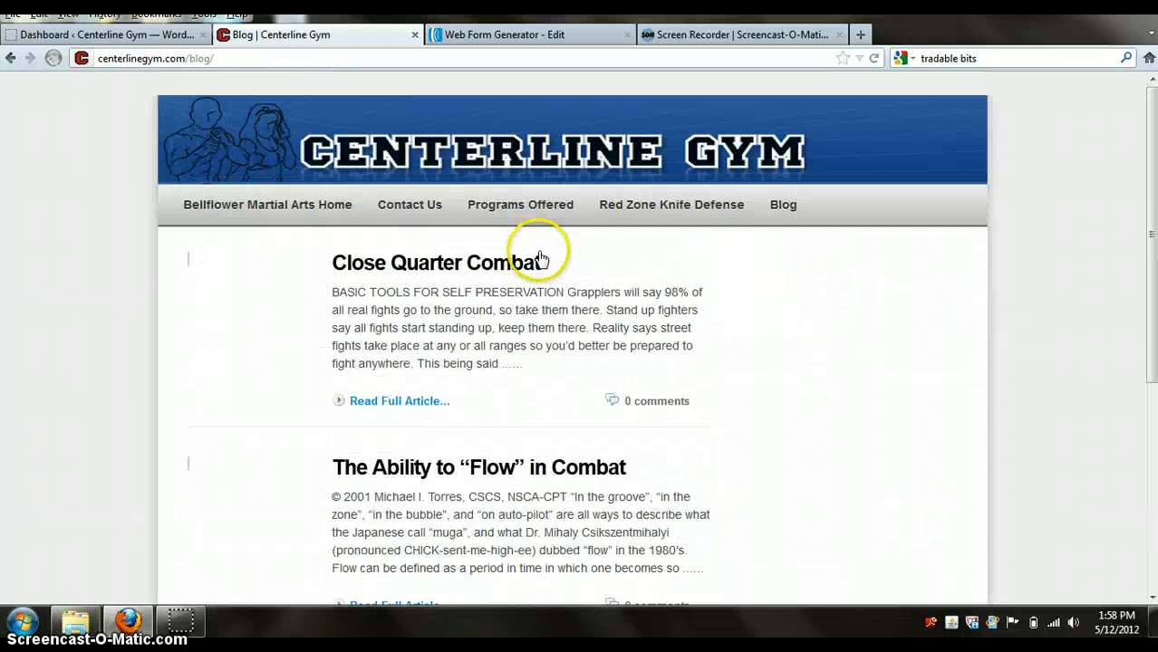
Step: Return to the WordPress dashboard and open a blank new post, comparing it with the public blog page
left_click(114, 34)
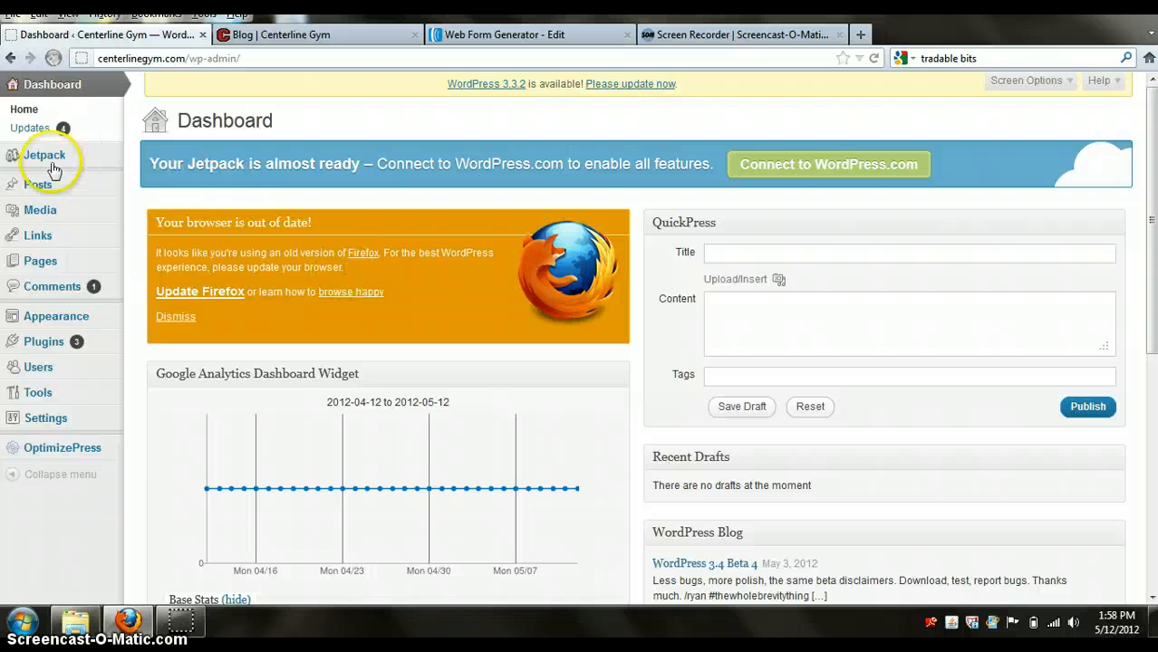
mouse_move(54, 190)
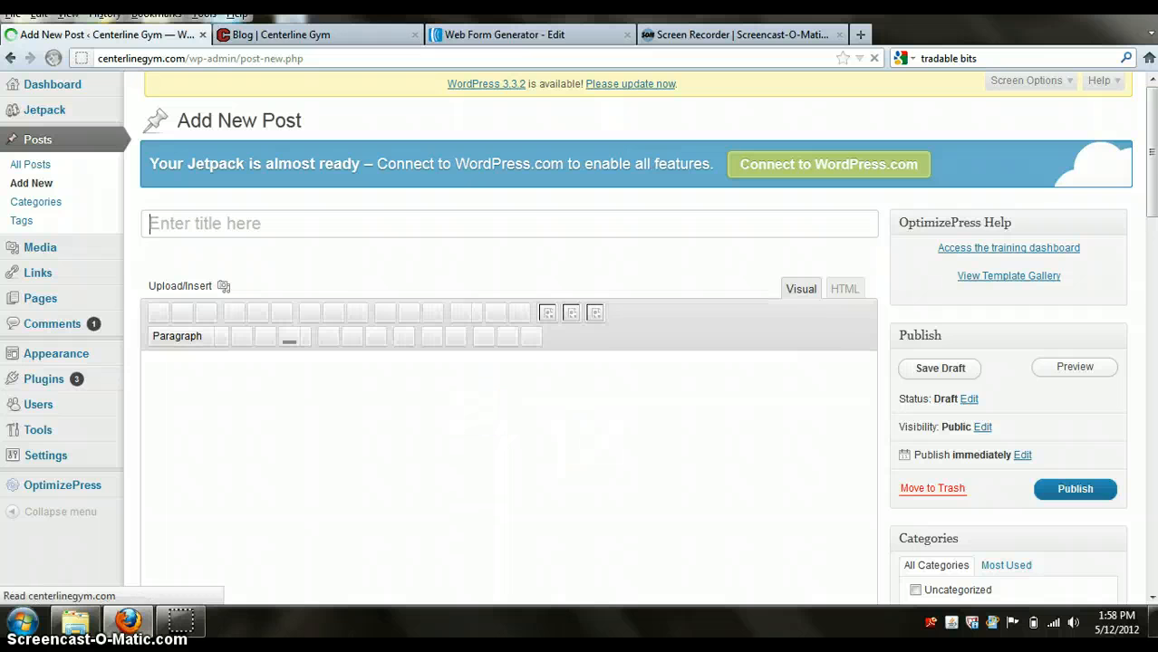
left_click(272, 34)
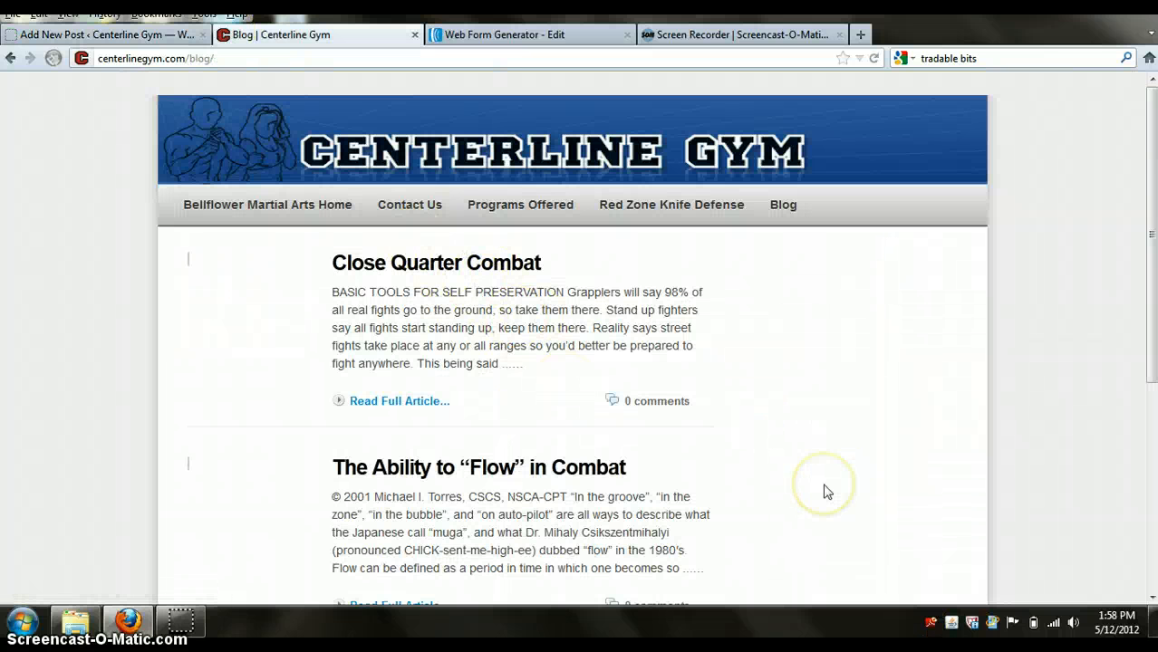
left_click(159, 34)
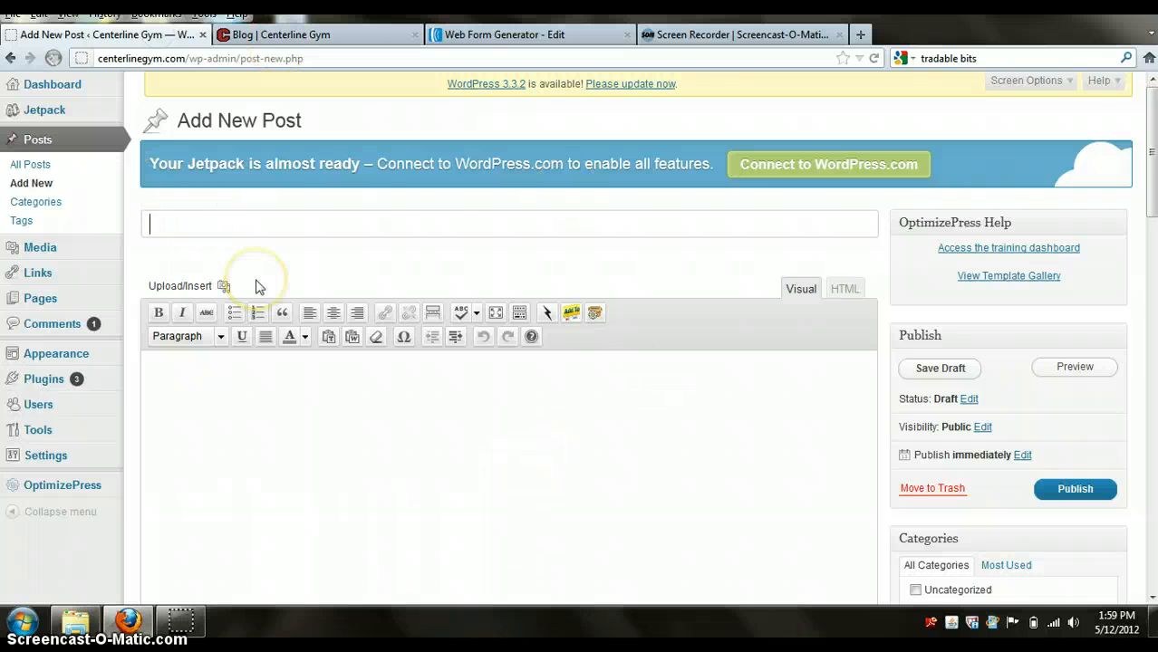
Step: Switch to AWeber and open the centerline list's follow-up message "{!firstname} -- Video #1" for editing
left_click(520, 36)
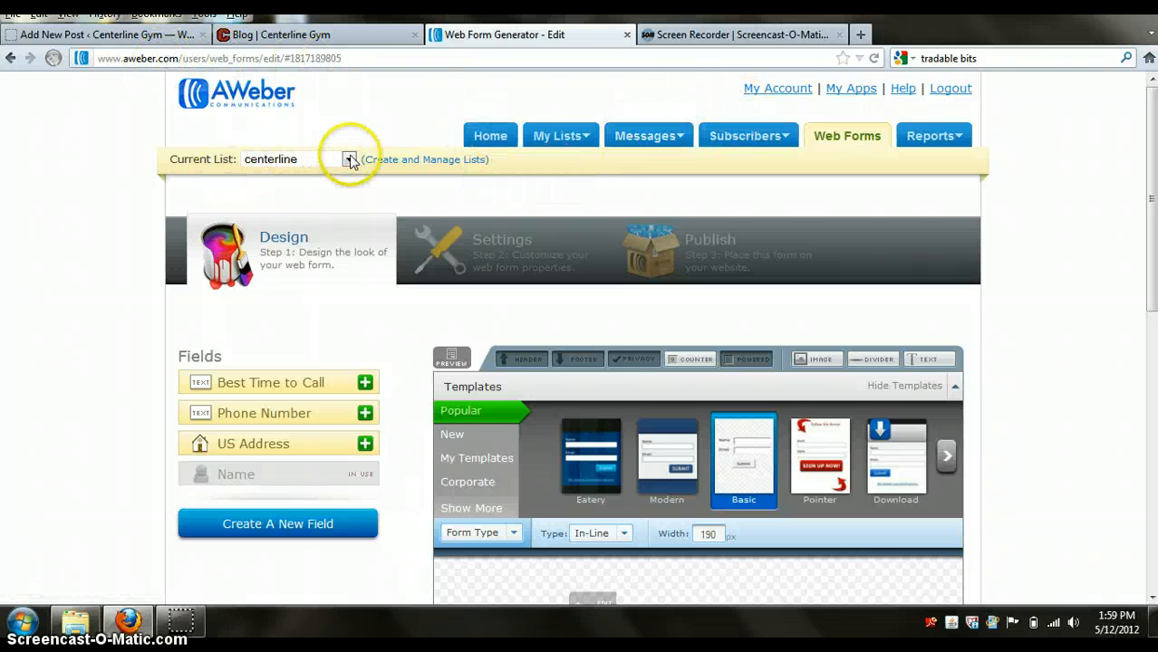
left_click(258, 102)
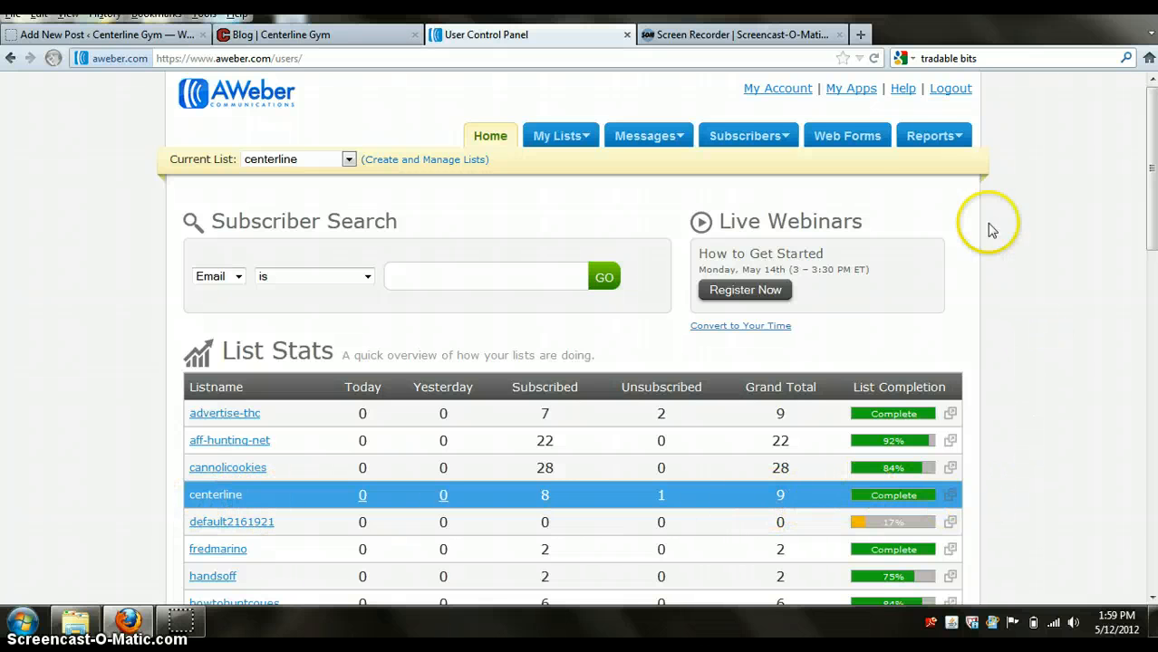
left_click(679, 144)
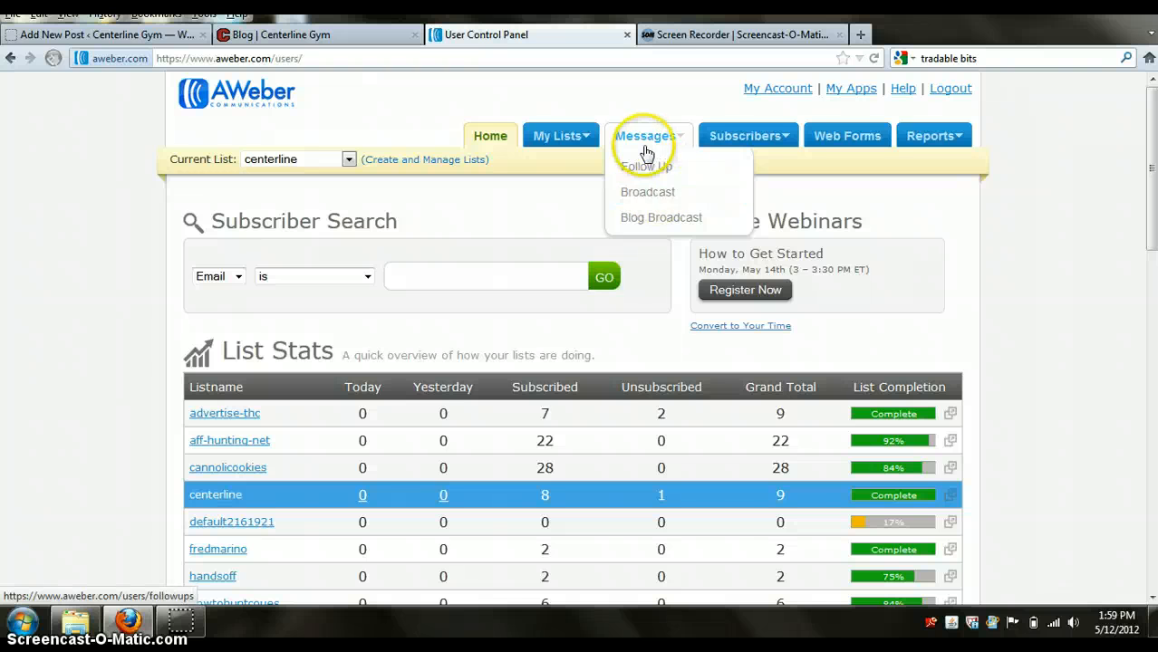
left_click(659, 177)
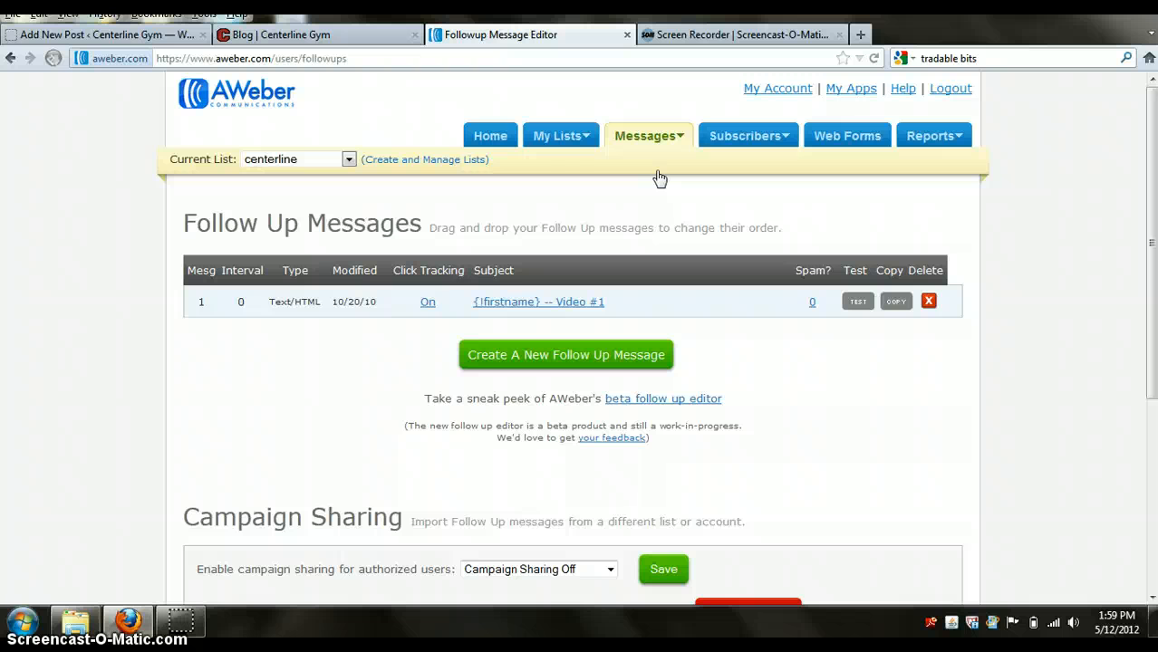
left_click(581, 305)
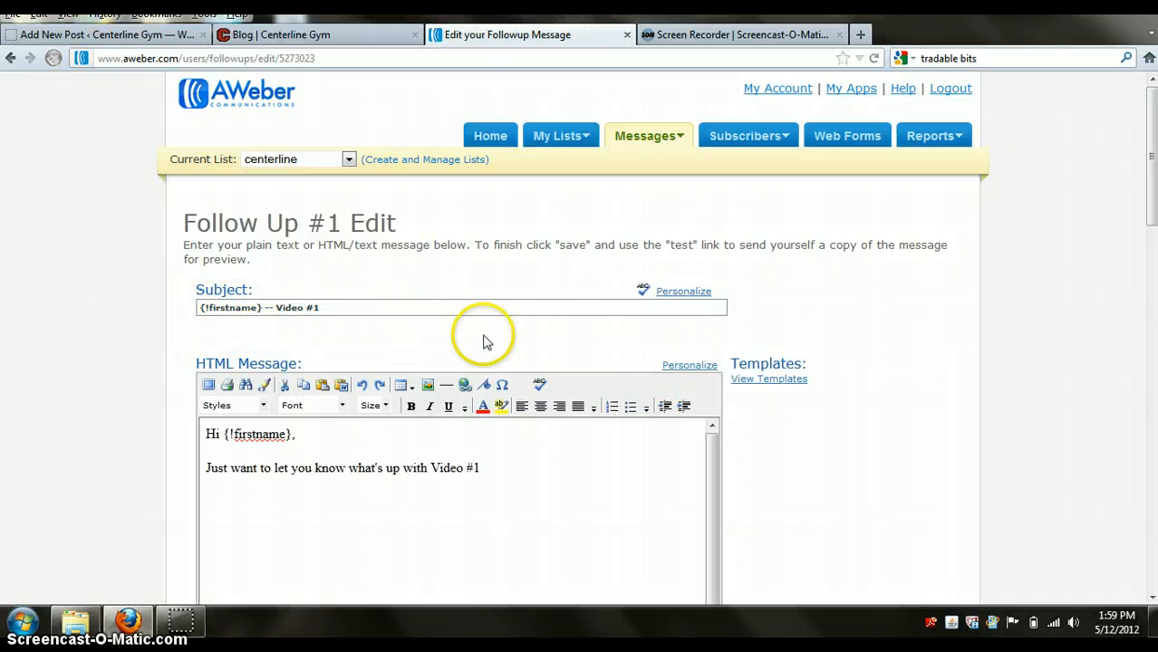
Step: Look through the personalization variables available for the follow-up's subject, close the list and view the HTML message
left_click(704, 296)
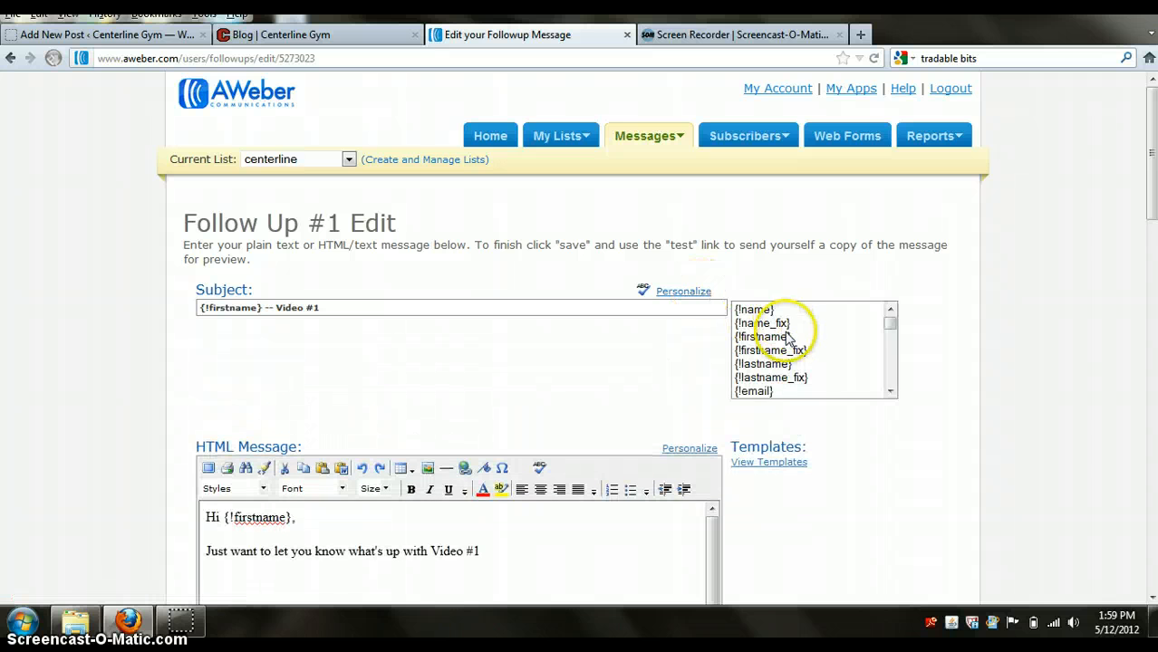
mouse_move(891, 322)
left_mouse_down()
mouse_move(889, 378)
mouse_move(888, 322)
left_mouse_up()
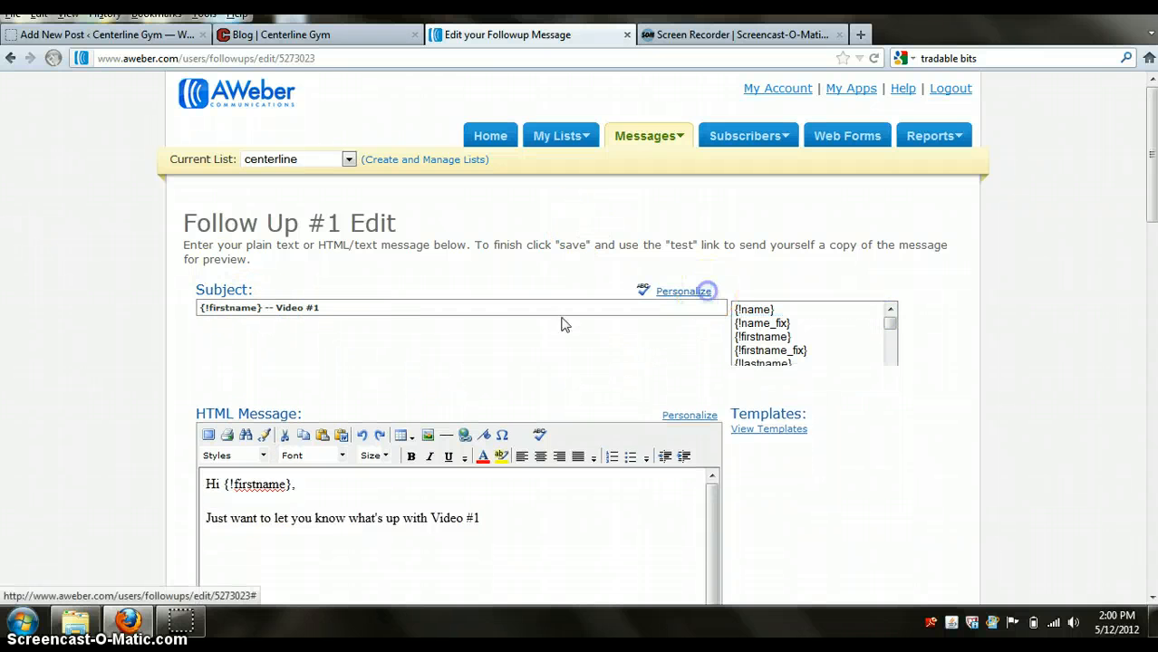
scroll(315, 374, "down", 3)
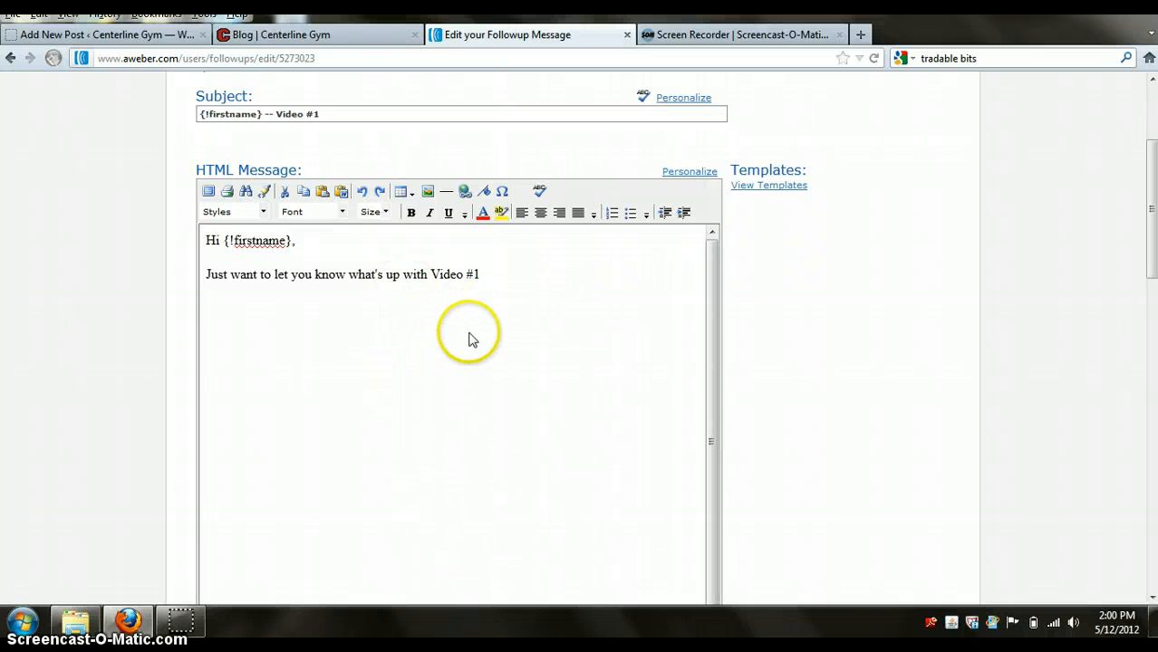
Step: Compare the follow-up's HTML and plain text messages, and review its subject, attachment option, interval and click tracking setting
scroll(861, 357, "down", 7)
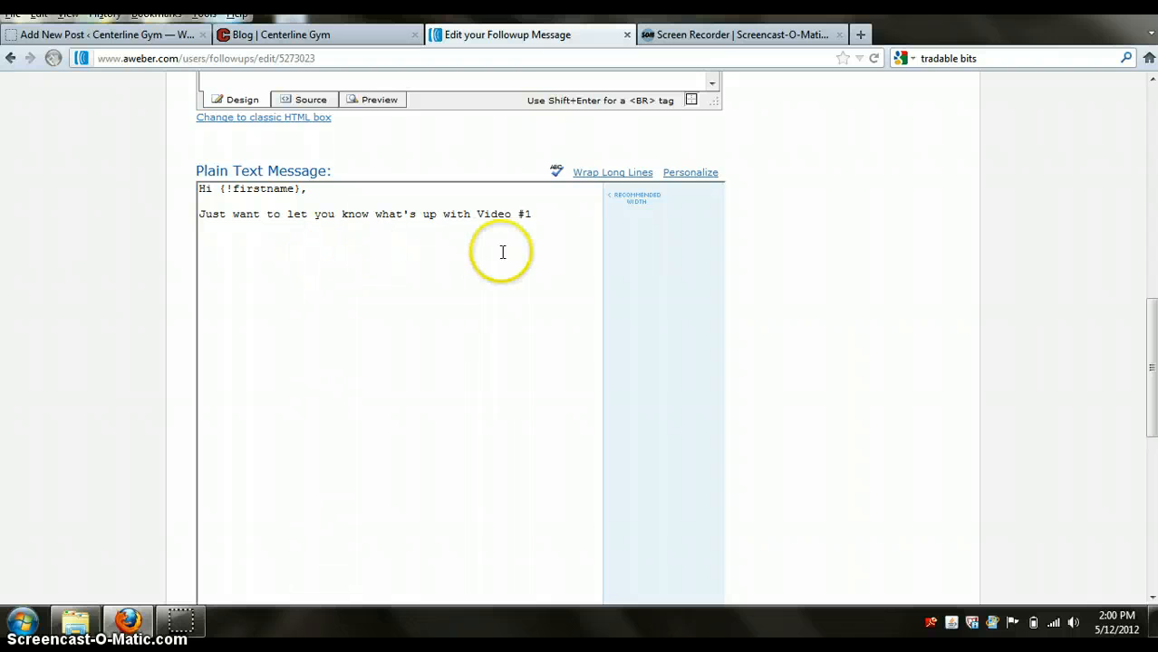
scroll(544, 237, "up", 4)
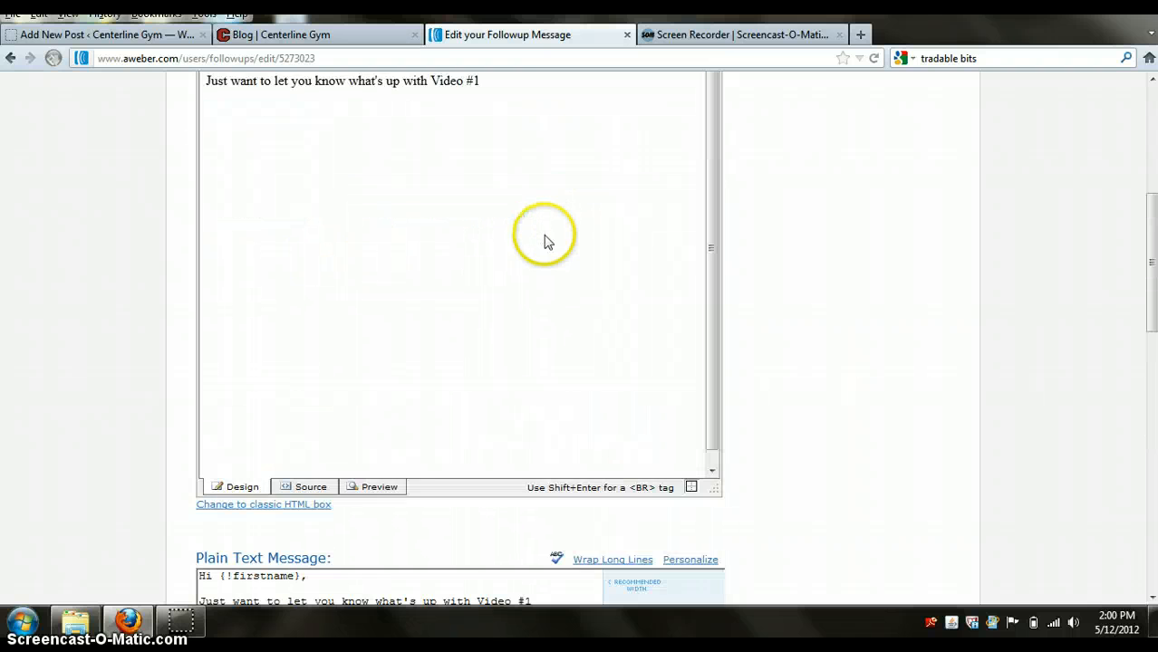
scroll(548, 247, "down", 3)
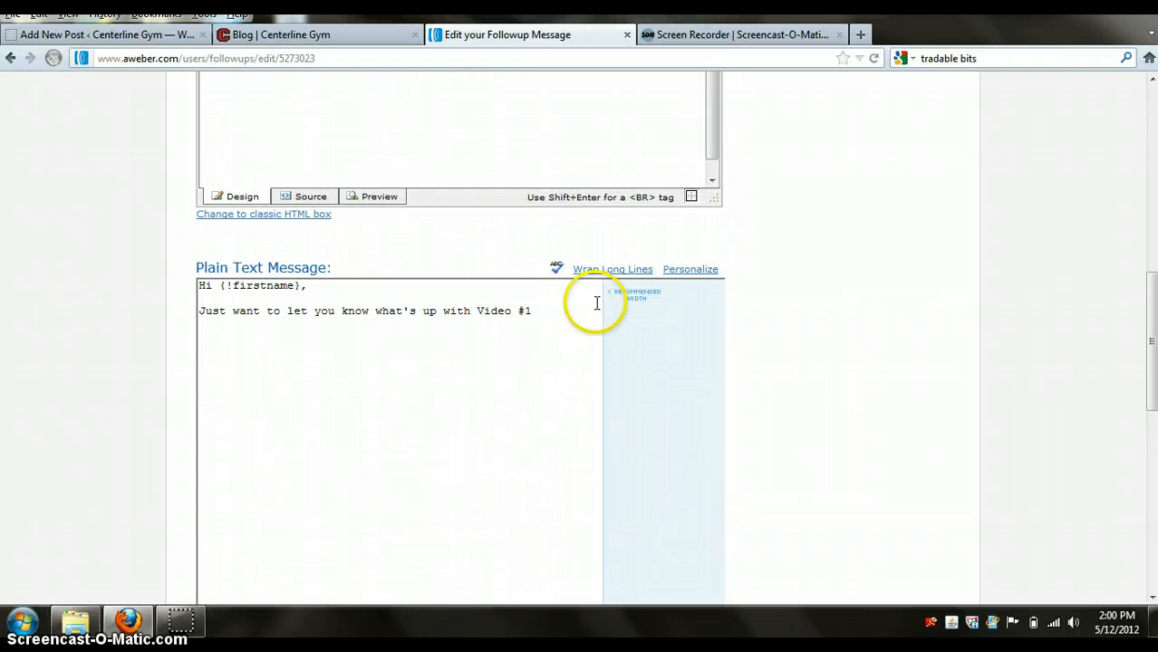
scroll(590, 335, "up", 4)
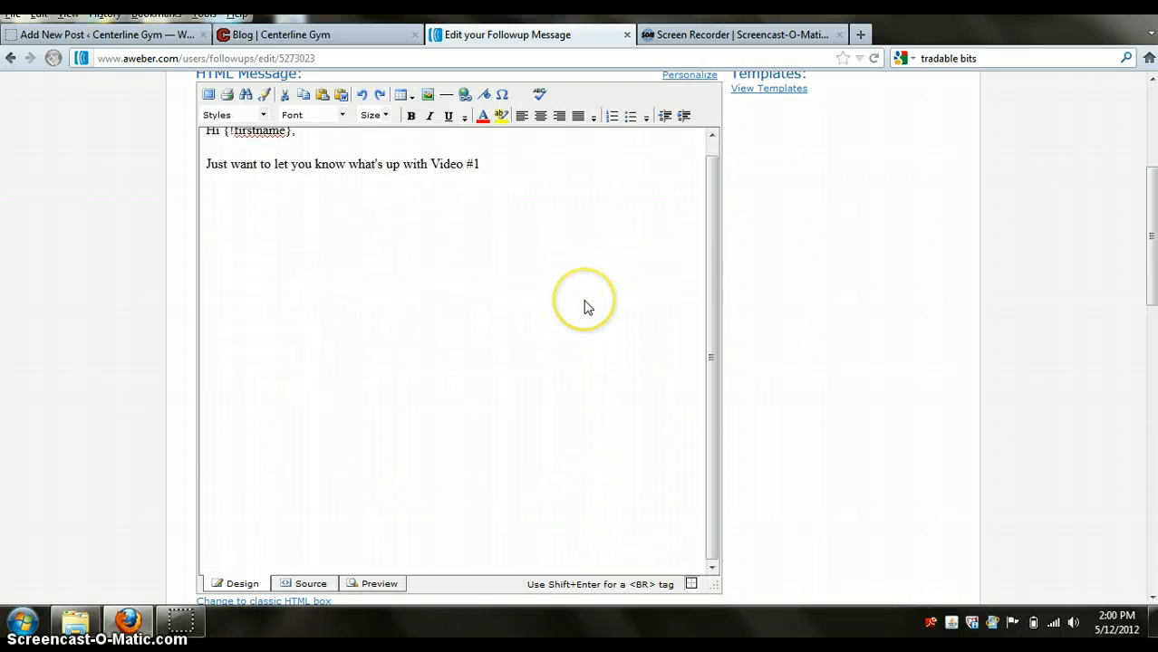
scroll(962, 360, "down", 3)
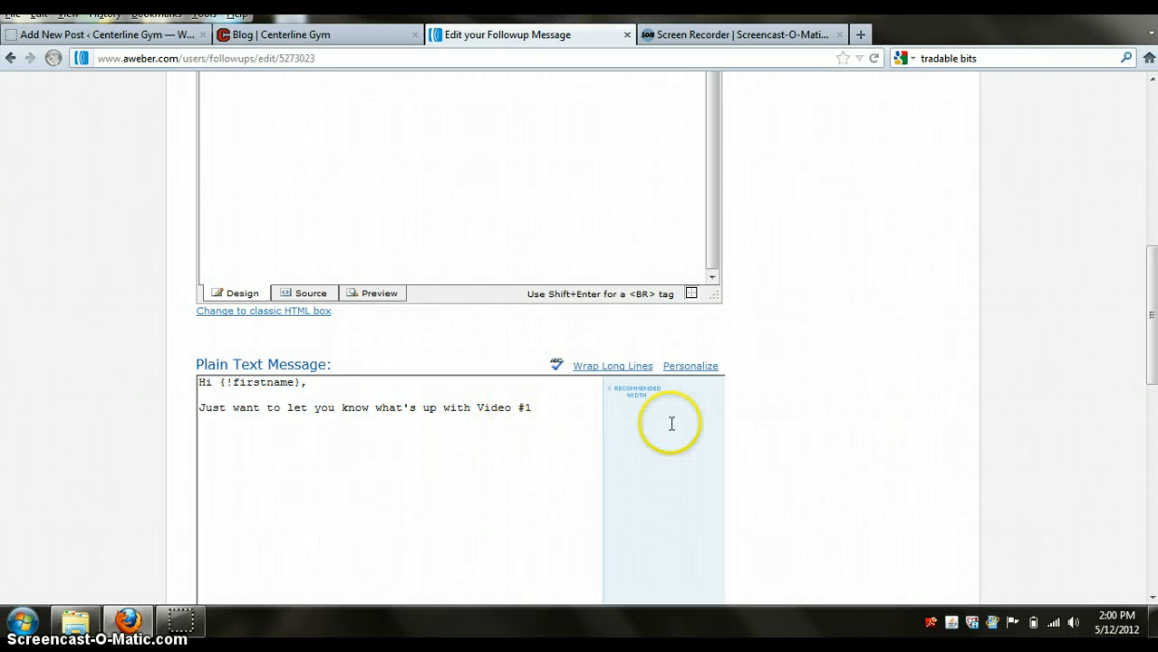
scroll(741, 505, "down", 3)
scroll(740, 505, "down", 3)
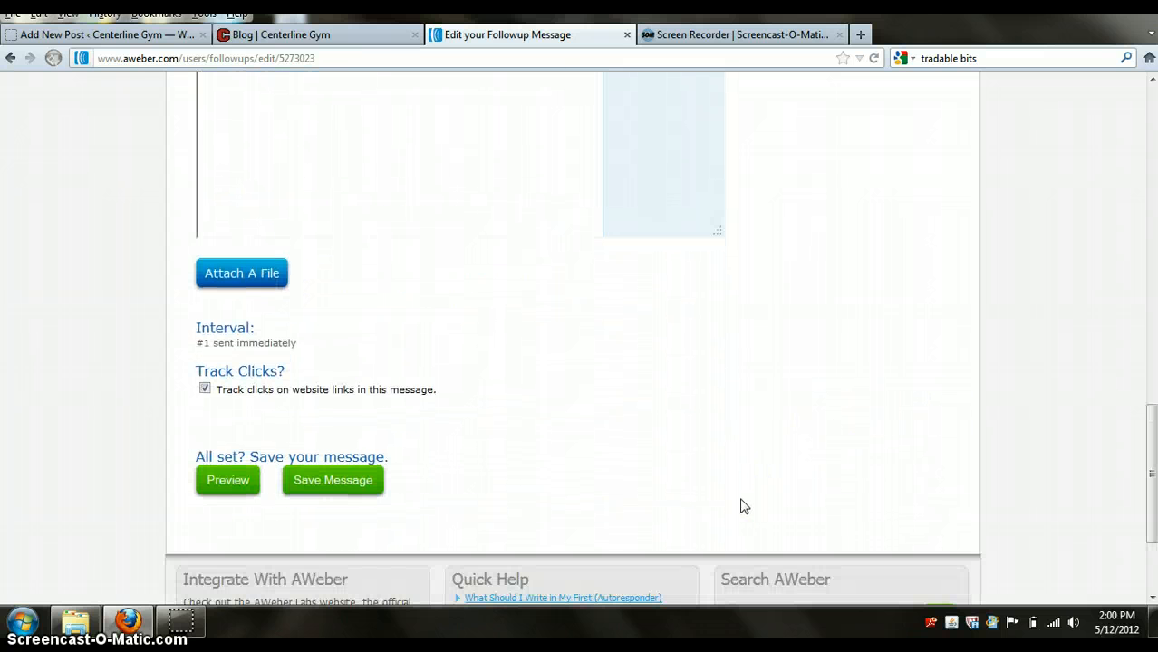
scroll(891, 536, "up", 8)
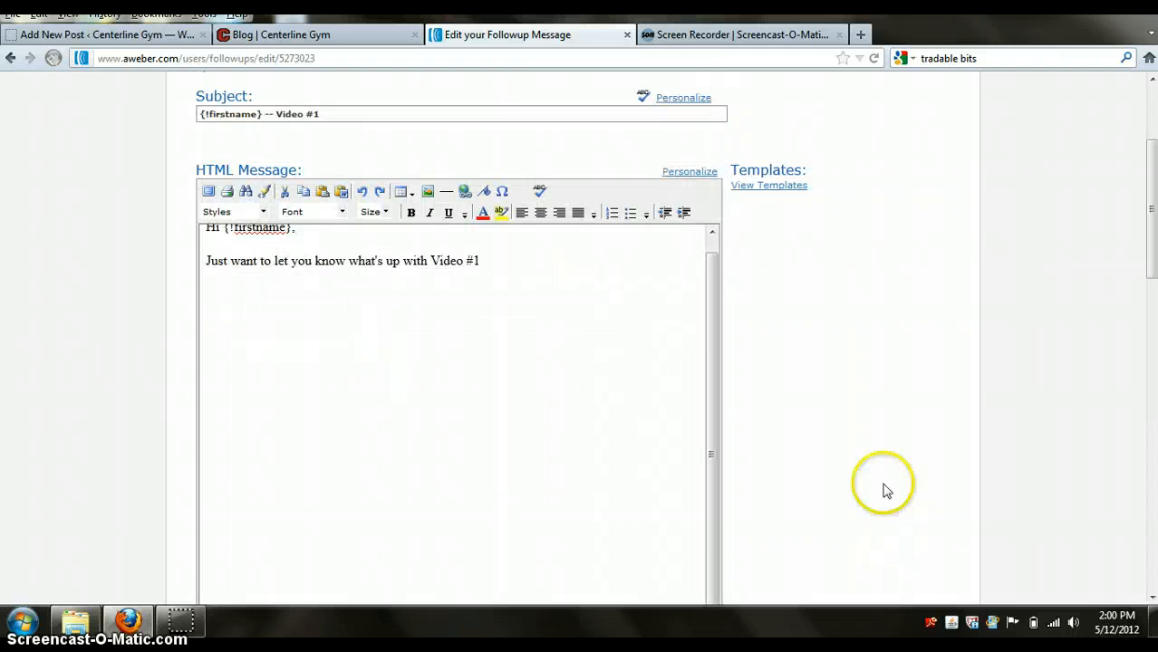
scroll(336, 113, "up", 1)
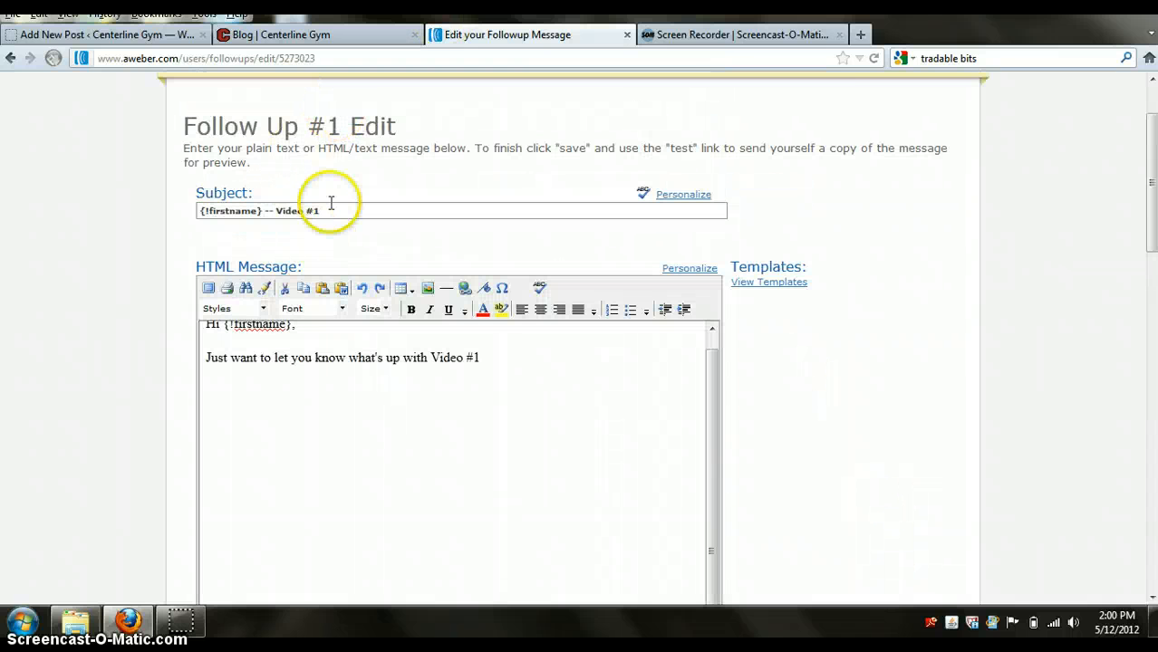
scroll(432, 302, "down", 4)
scroll(431, 303, "down", 2)
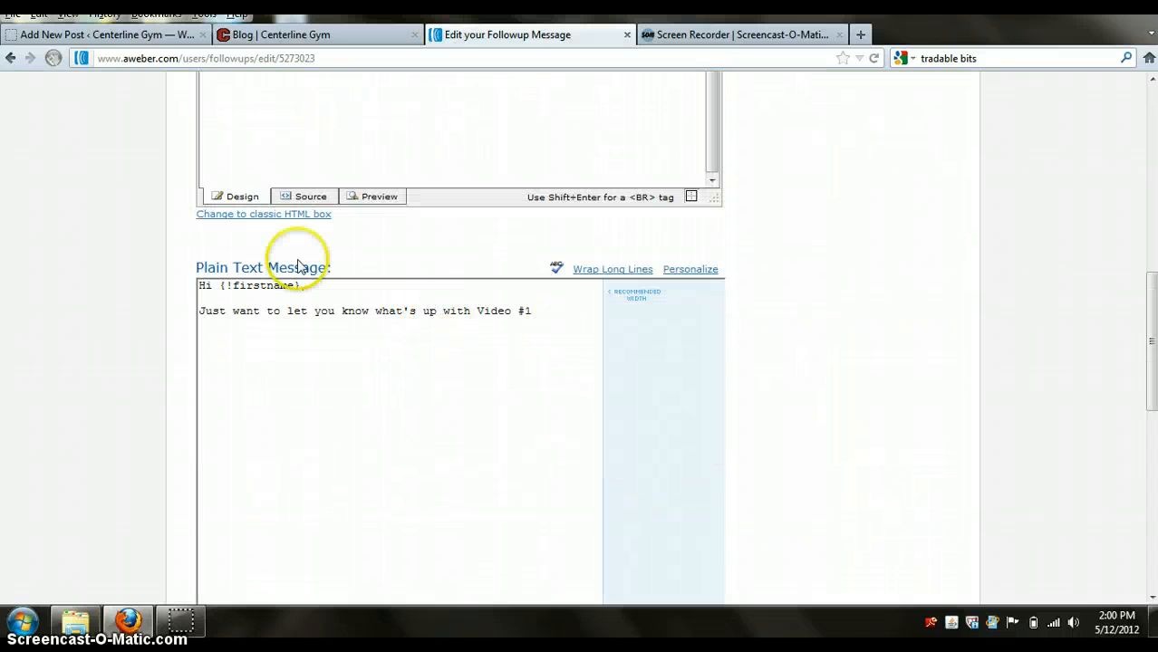
scroll(290, 248, "up", 7)
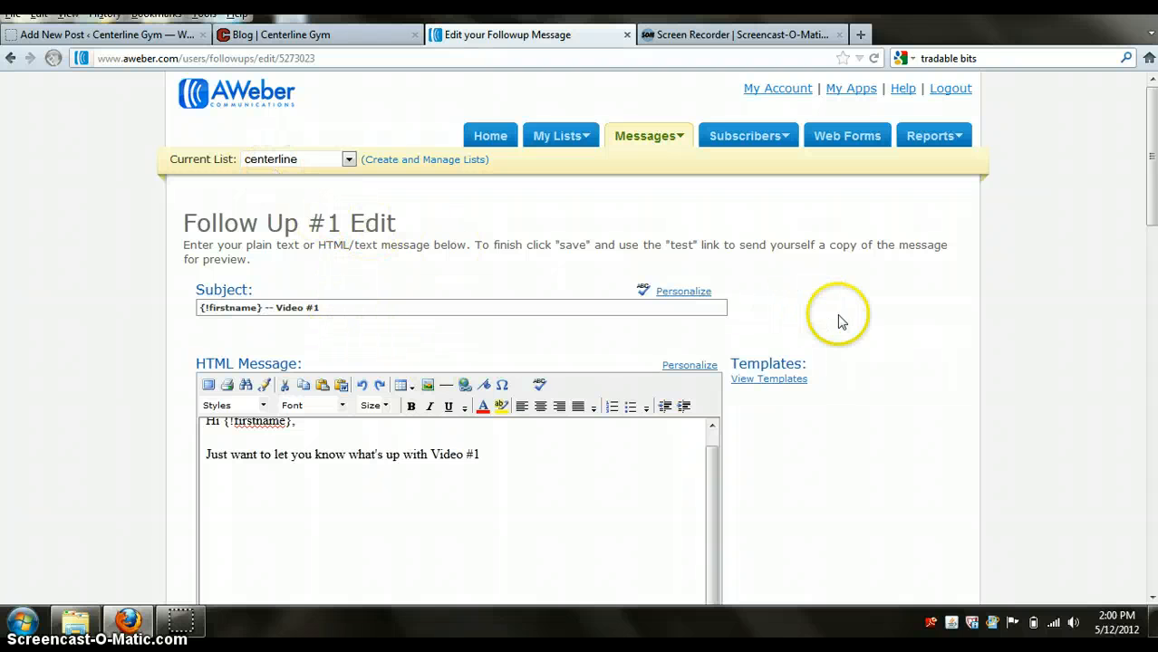
Step: Save follow-up message 1 with click tracking enabled
scroll(913, 423, "down", 5)
scroll(879, 455, "down", 10)
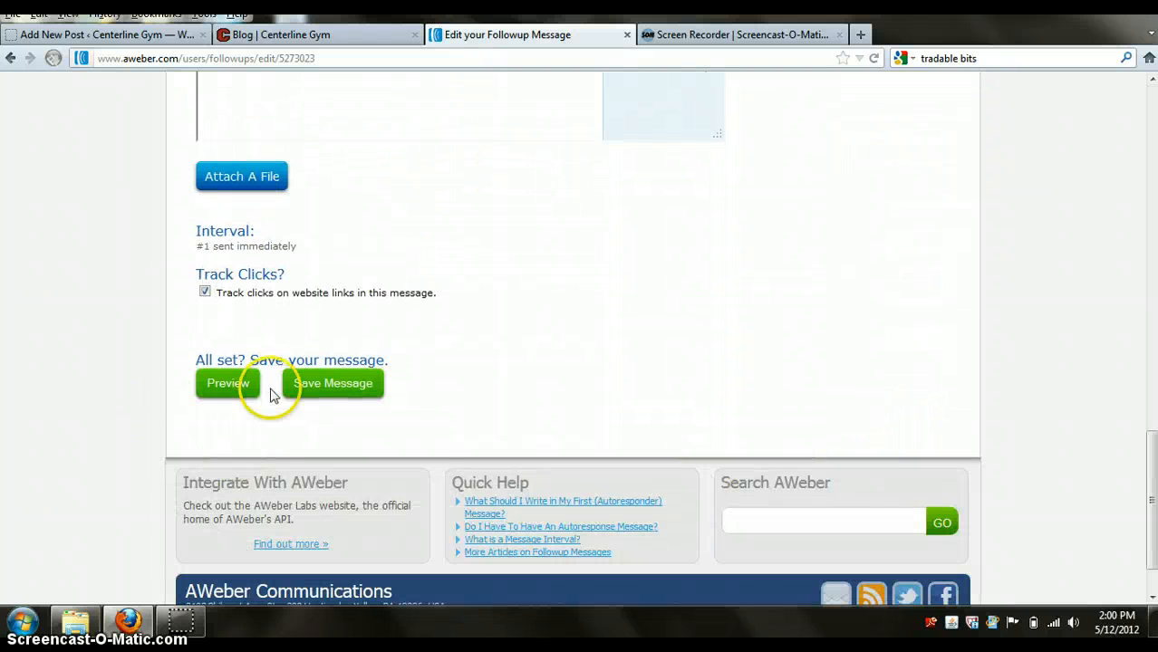
left_click(328, 384)
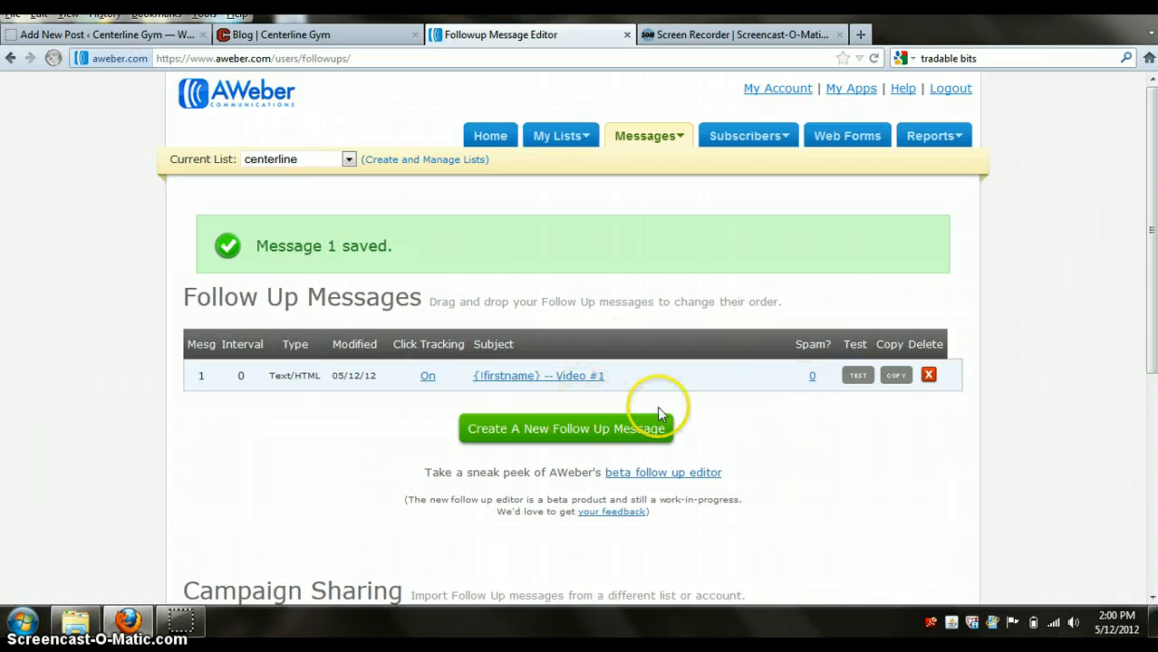
Step: Start a second follow-up message and examine its message areas, send interval and delivery options
left_click(560, 433)
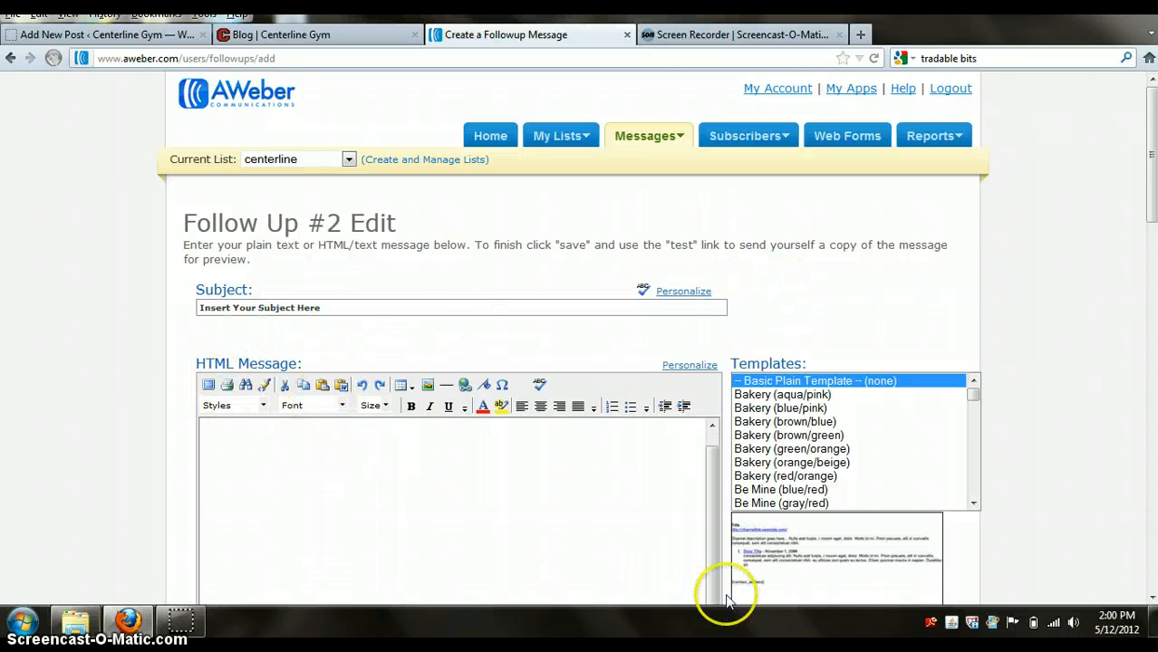
scroll(697, 461, "down", 10)
scroll(696, 456, "down", 5)
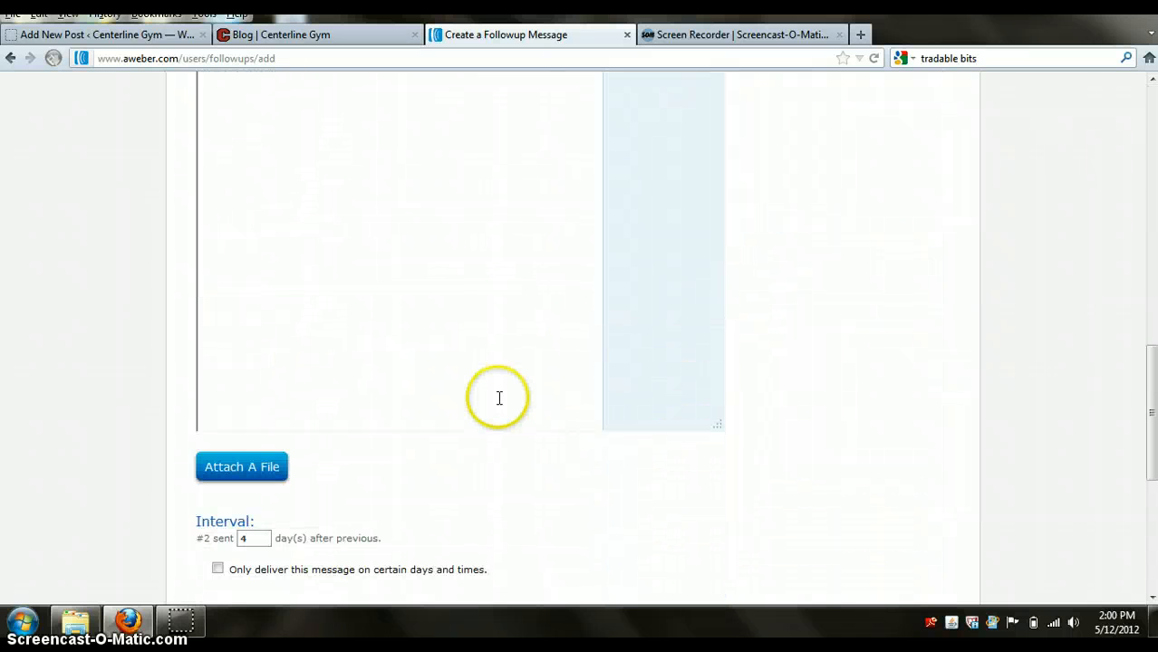
scroll(904, 336, "up", 4)
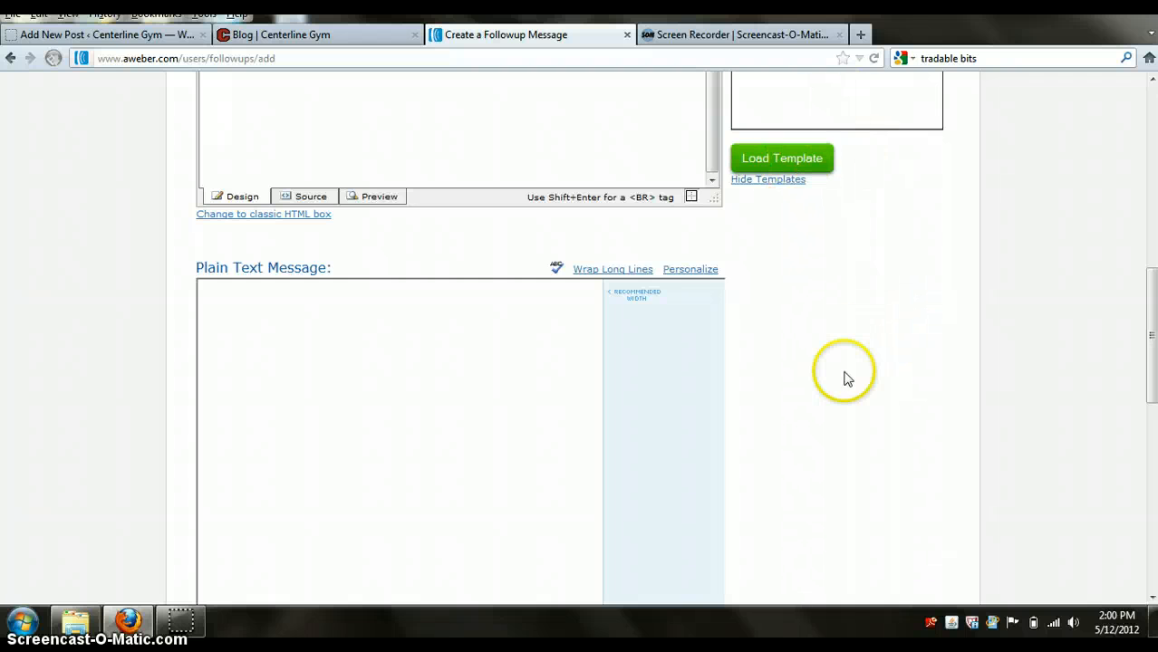
scroll(846, 380, "down", 5)
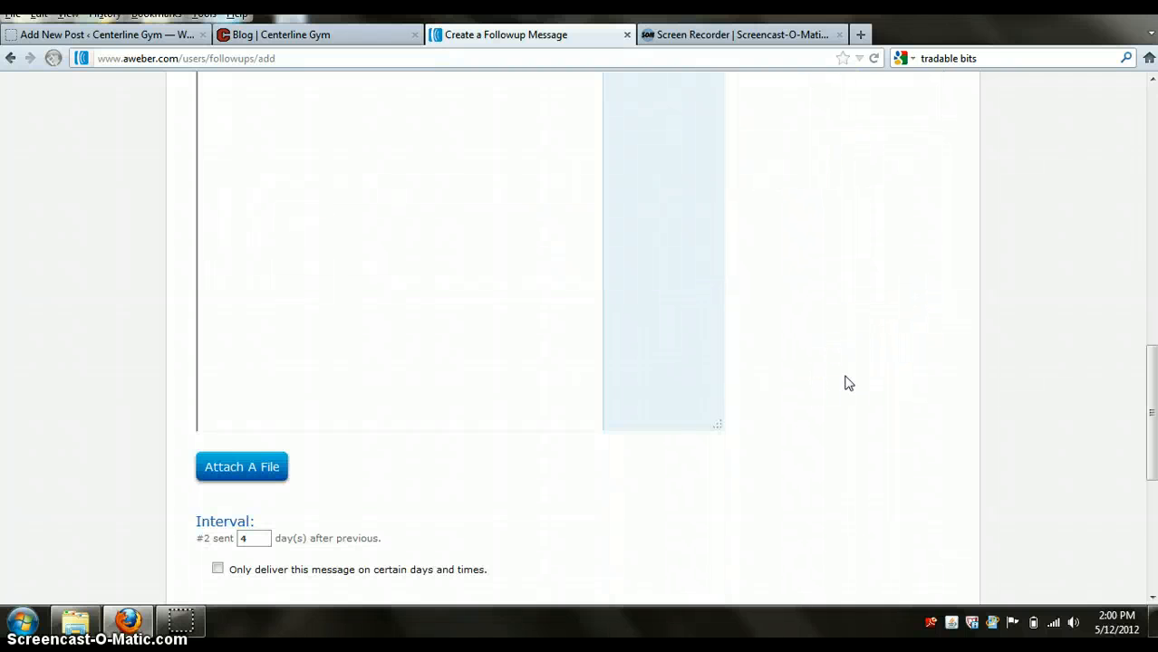
scroll(845, 382, "down", 3)
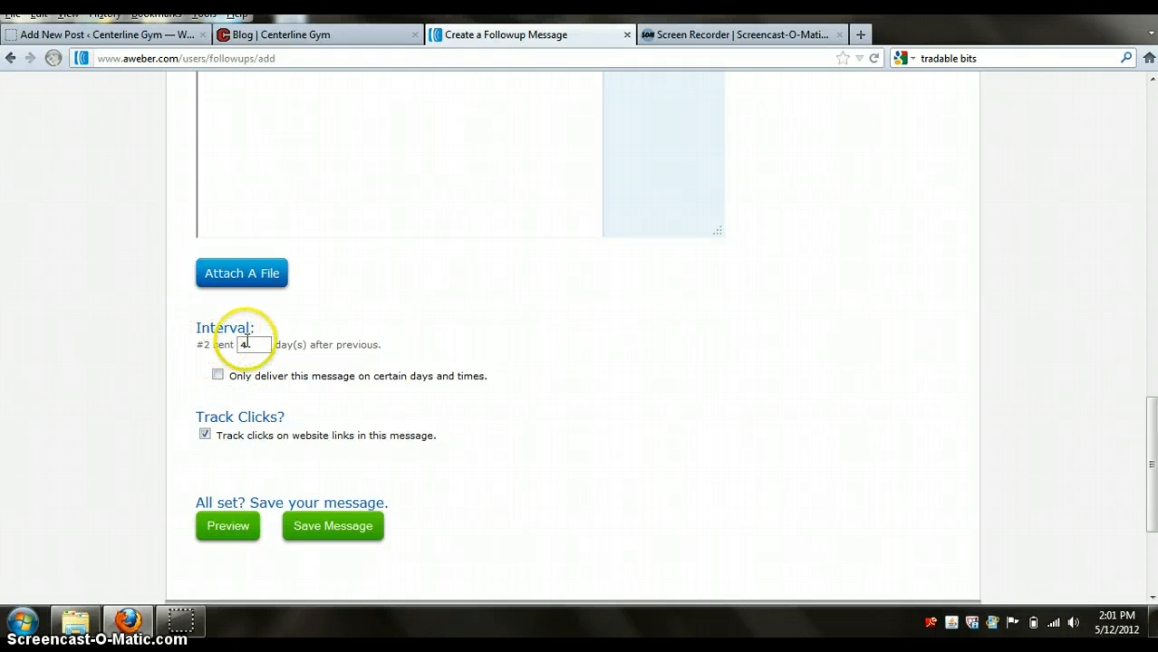
double_click(264, 344)
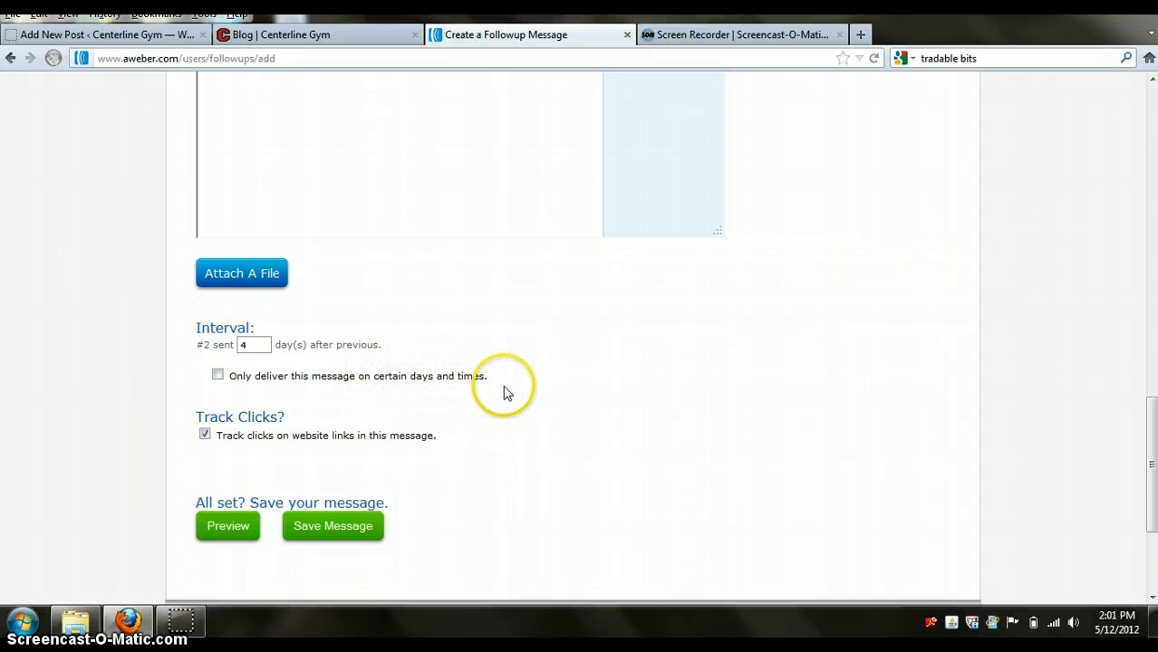
Step: Create a new broadcast message for the centerline list and look over its subject, message area and templates
scroll(516, 489, "up", 5)
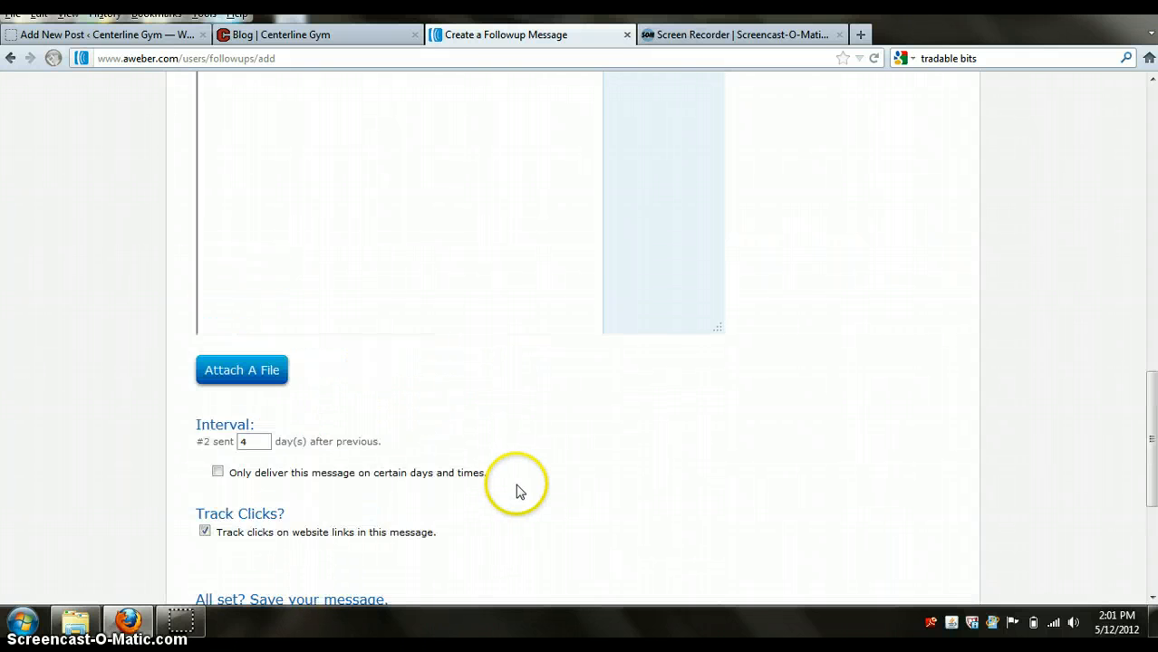
scroll(867, 553, "up", 5)
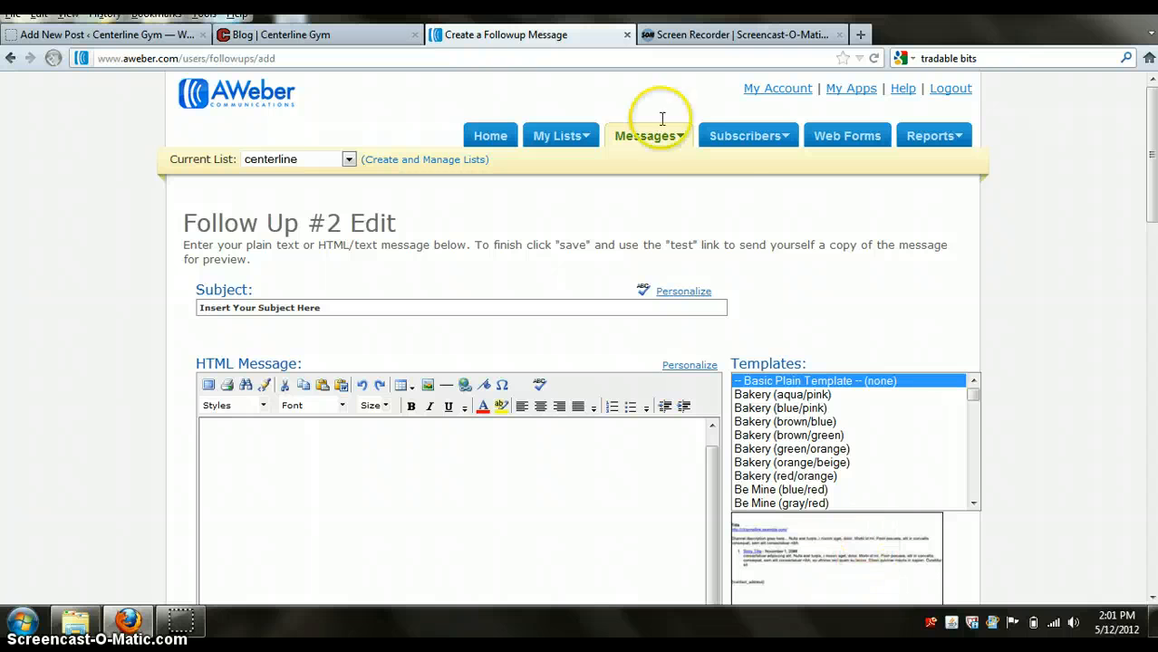
mouse_move(682, 141)
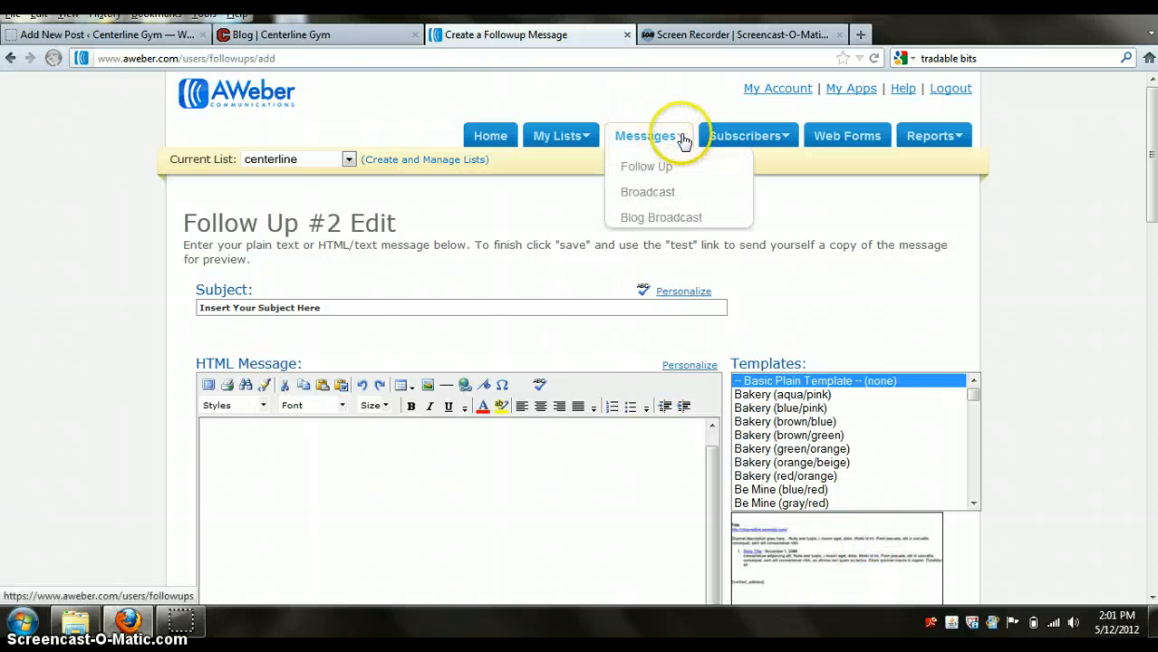
left_click(659, 195)
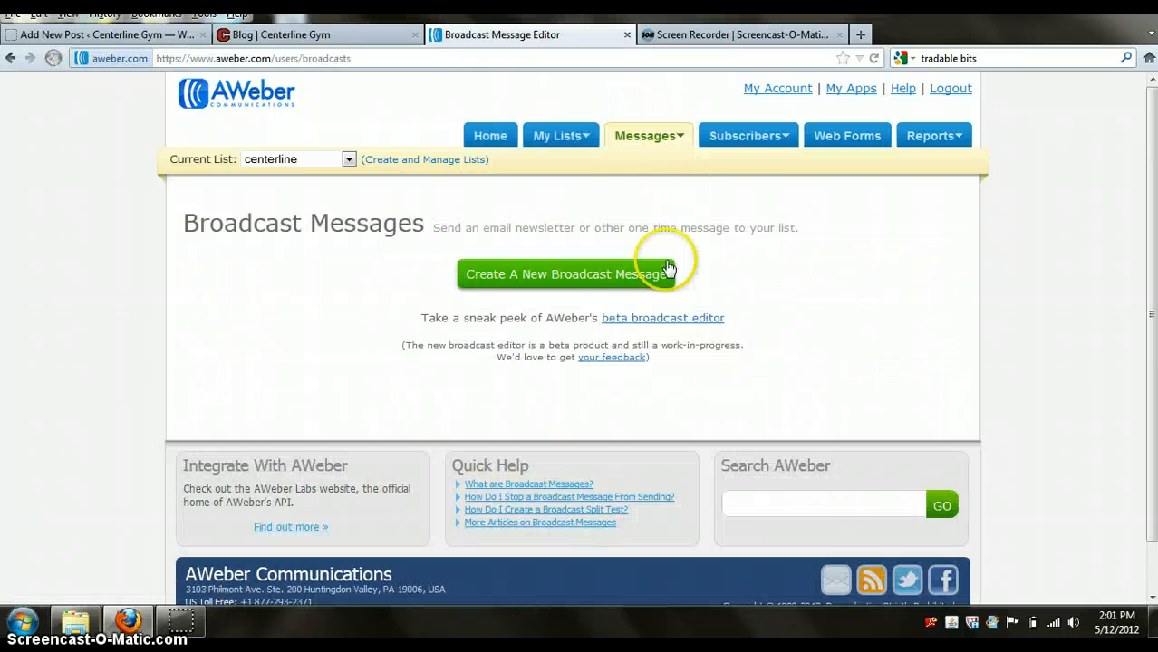
left_click(510, 281)
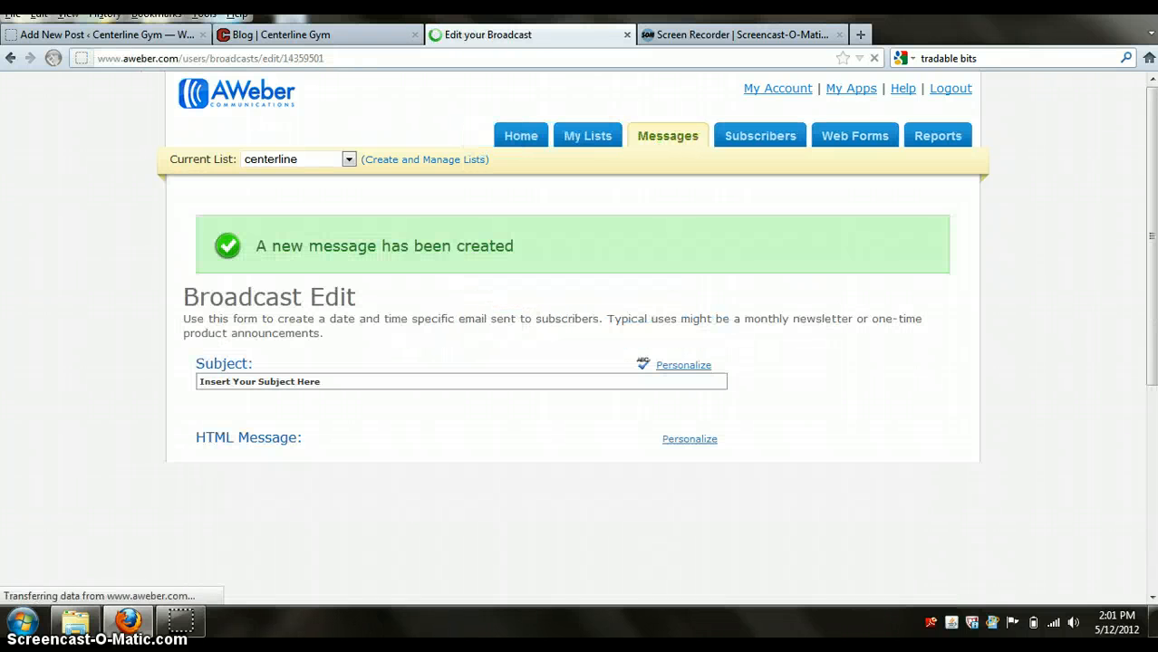
scroll(331, 393, "down", 3)
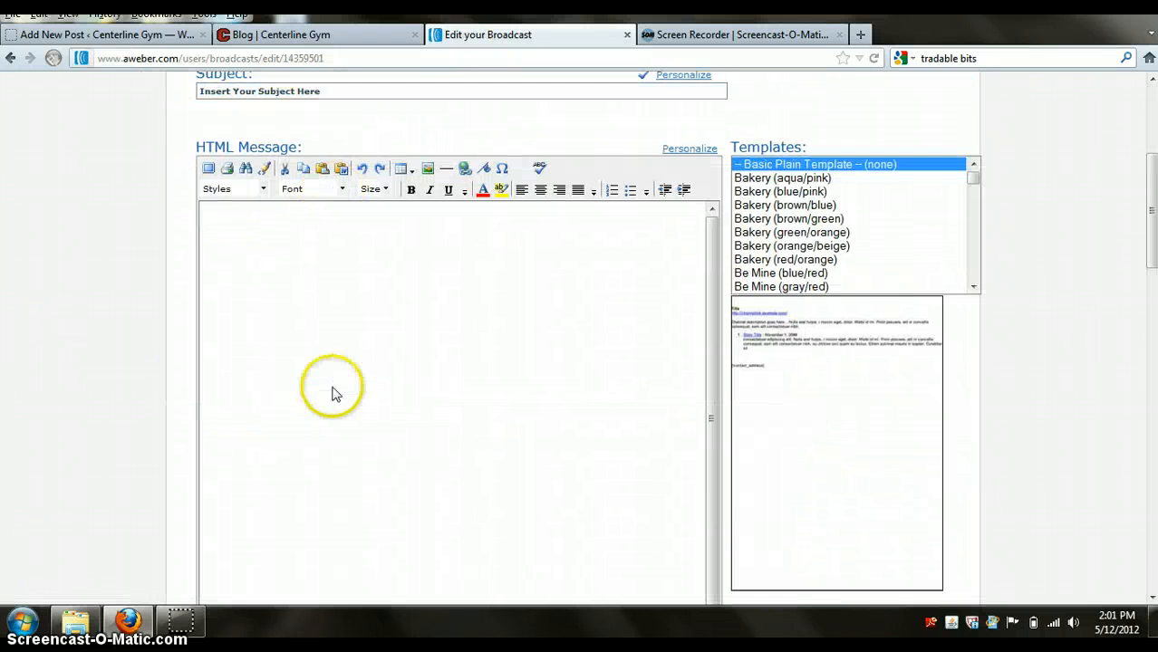
scroll(333, 395, "up", 2)
scroll(749, 207, "up", 1)
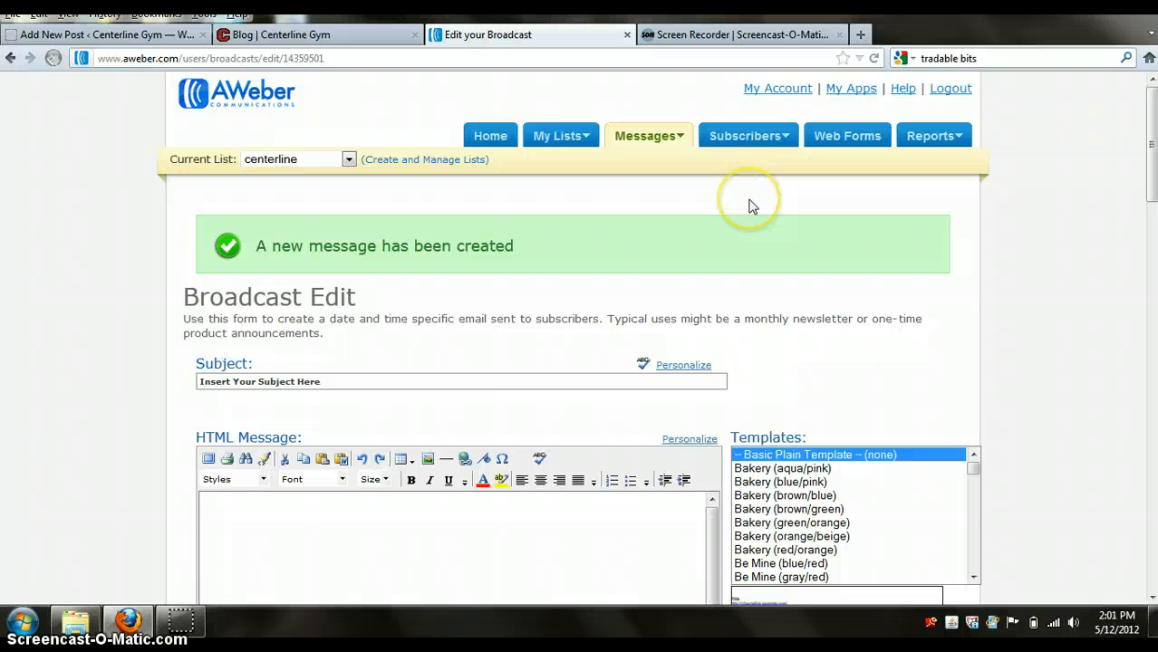
Step: View the centerline list's web forms, and return to the public Centerline Gym blog
left_click(832, 139)
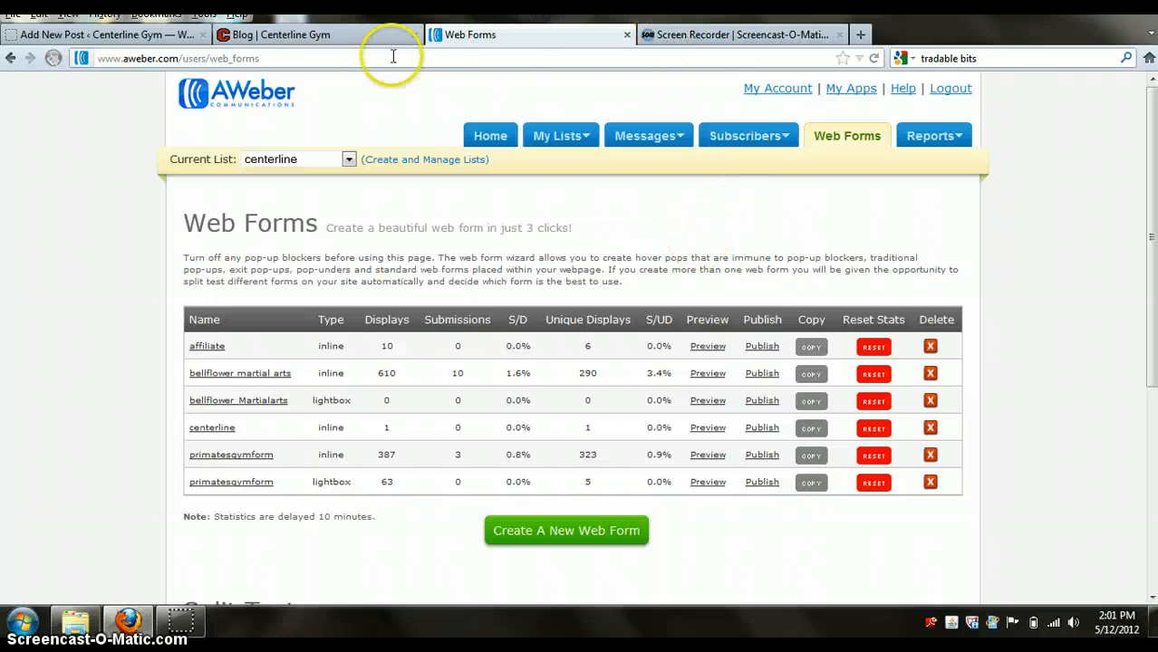
left_click(290, 34)
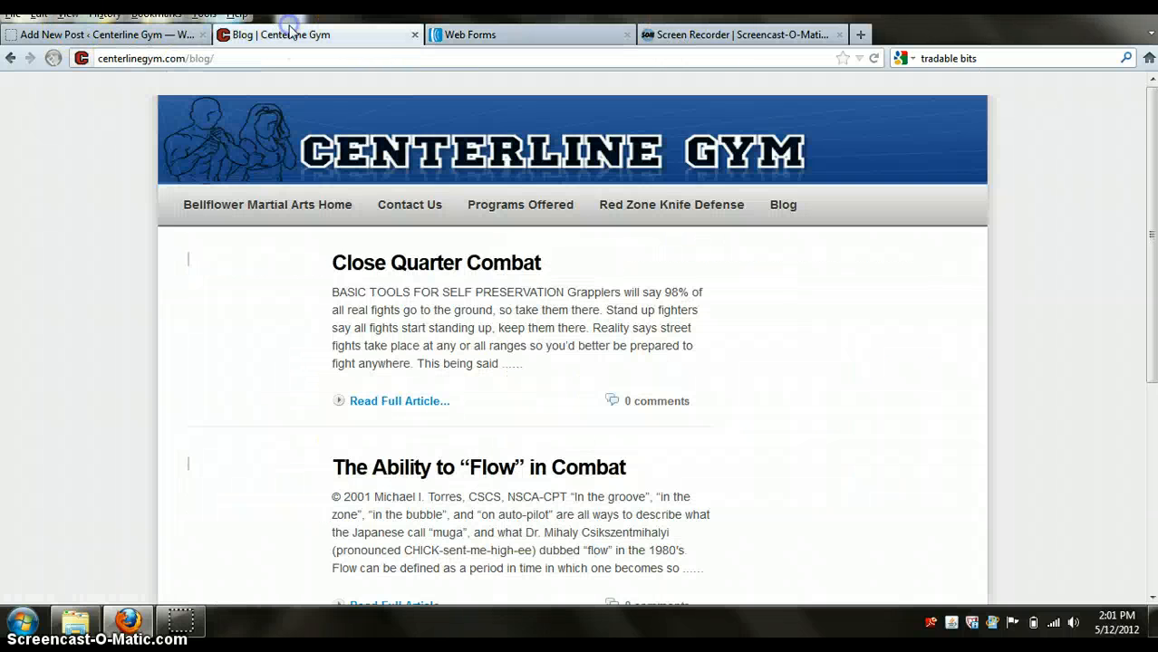
Step: Leave the new WordPress post and open the public home page at centerlinegym.com
left_click(133, 33)
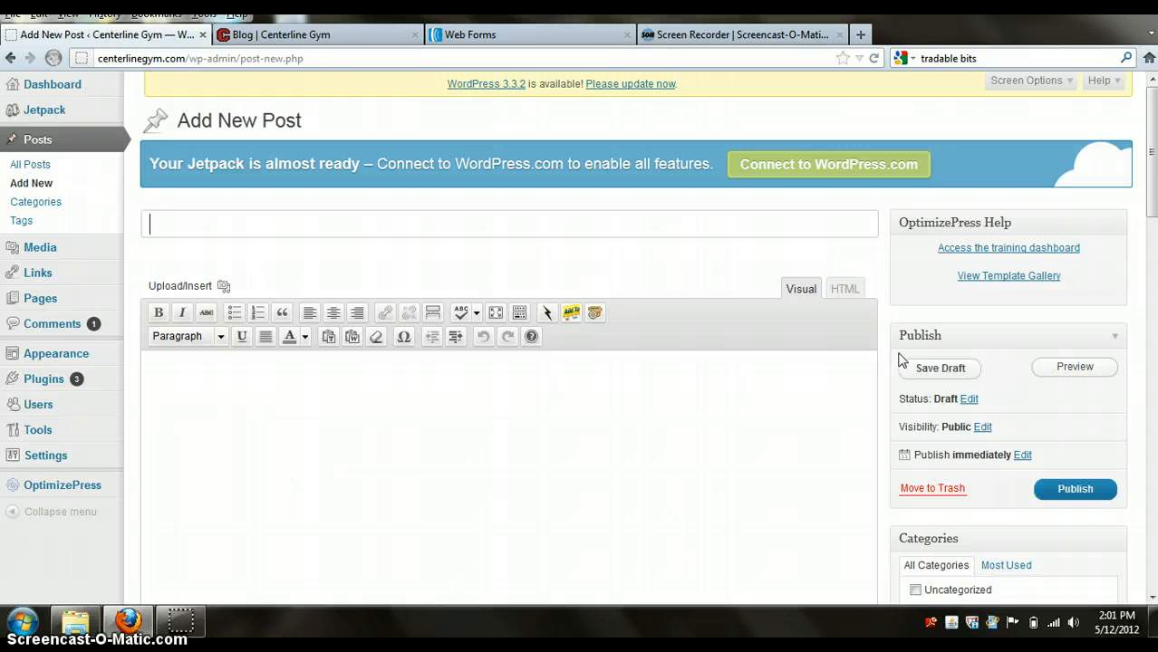
left_click(249, 58)
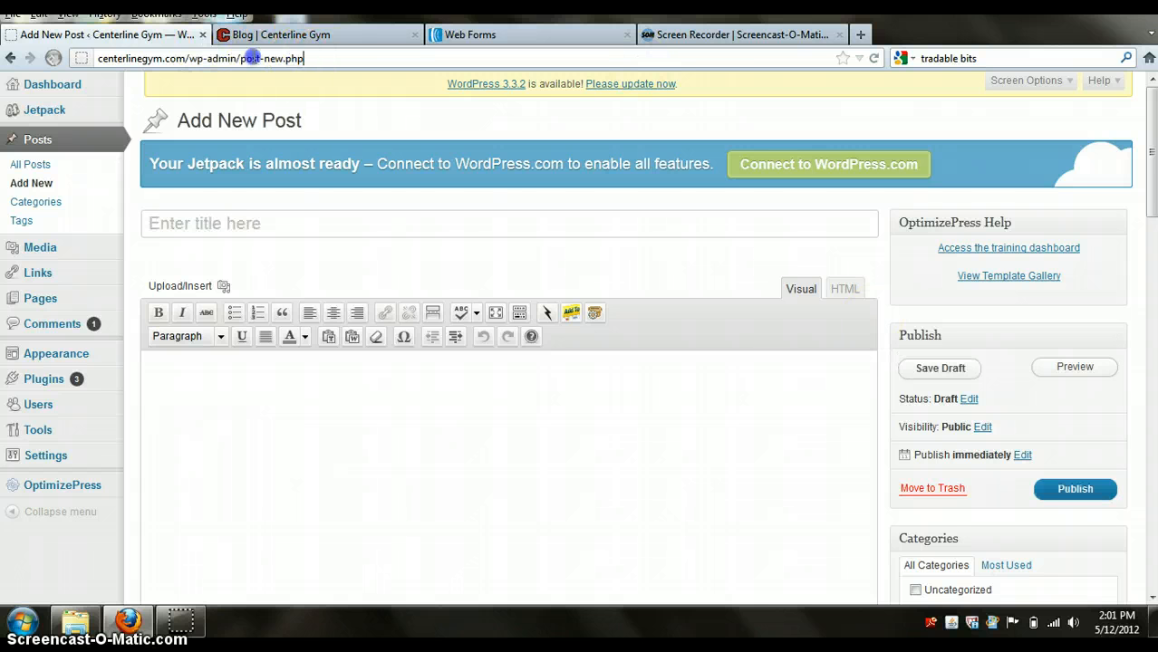
key("BackSpace")
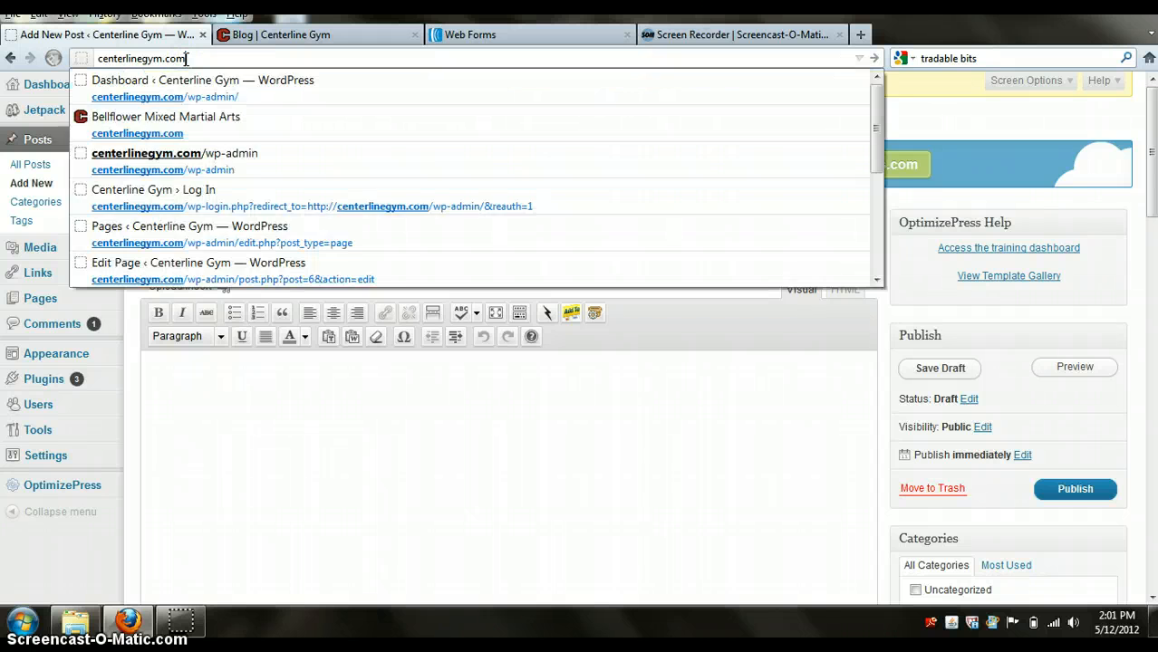
key("Return")
left_click(664, 277)
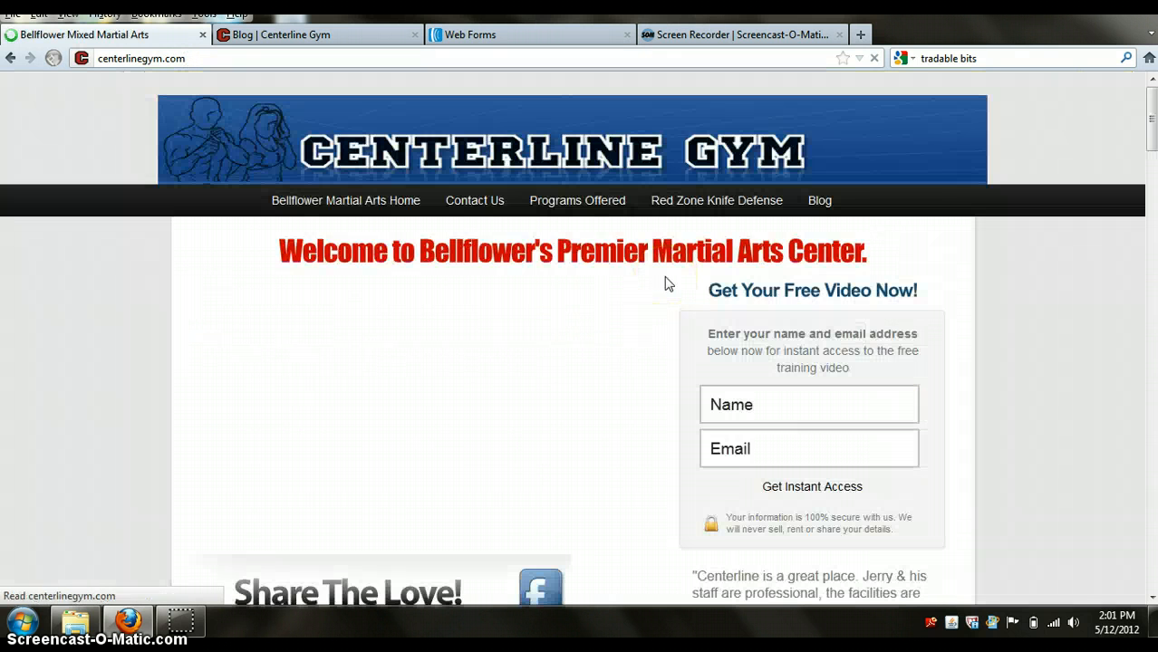
left_click(497, 348)
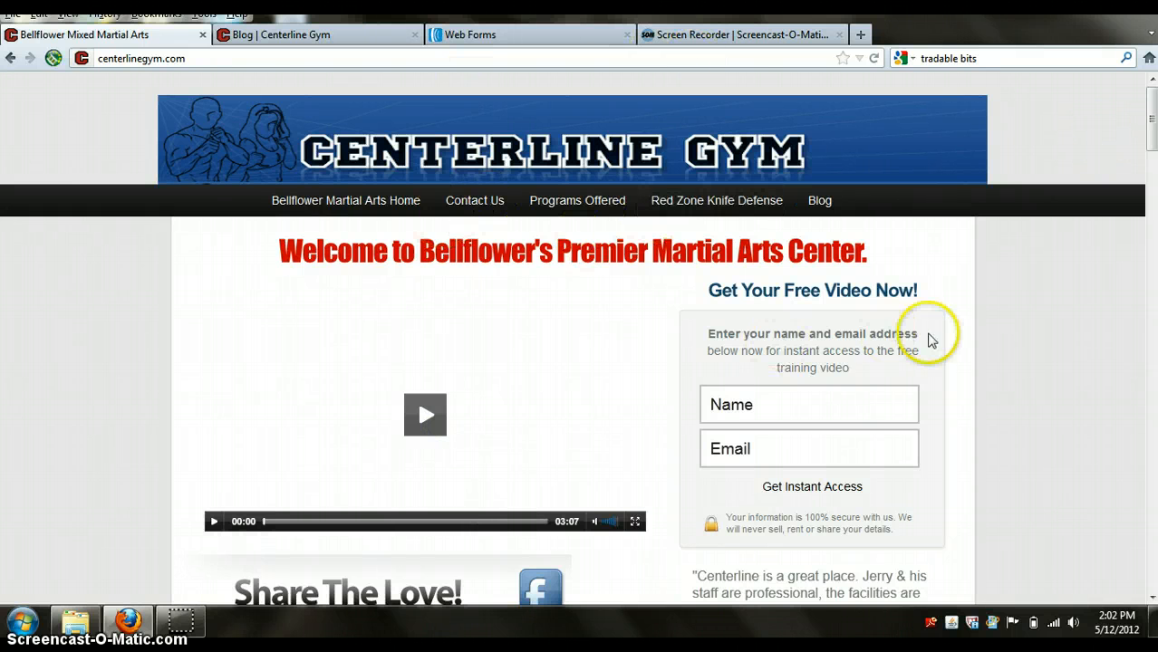
Step: Look at the Screencast-O-Matic screen recorder page, and return to the Centerline Gym home page
left_click(756, 33)
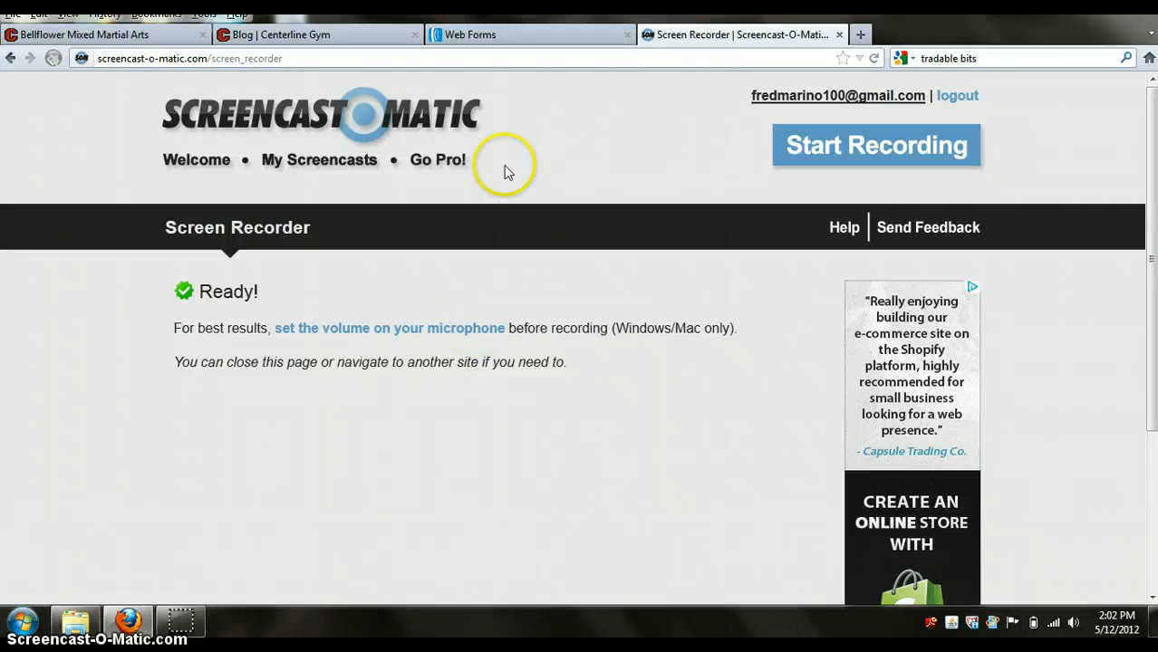
left_click(328, 38)
left_click(93, 38)
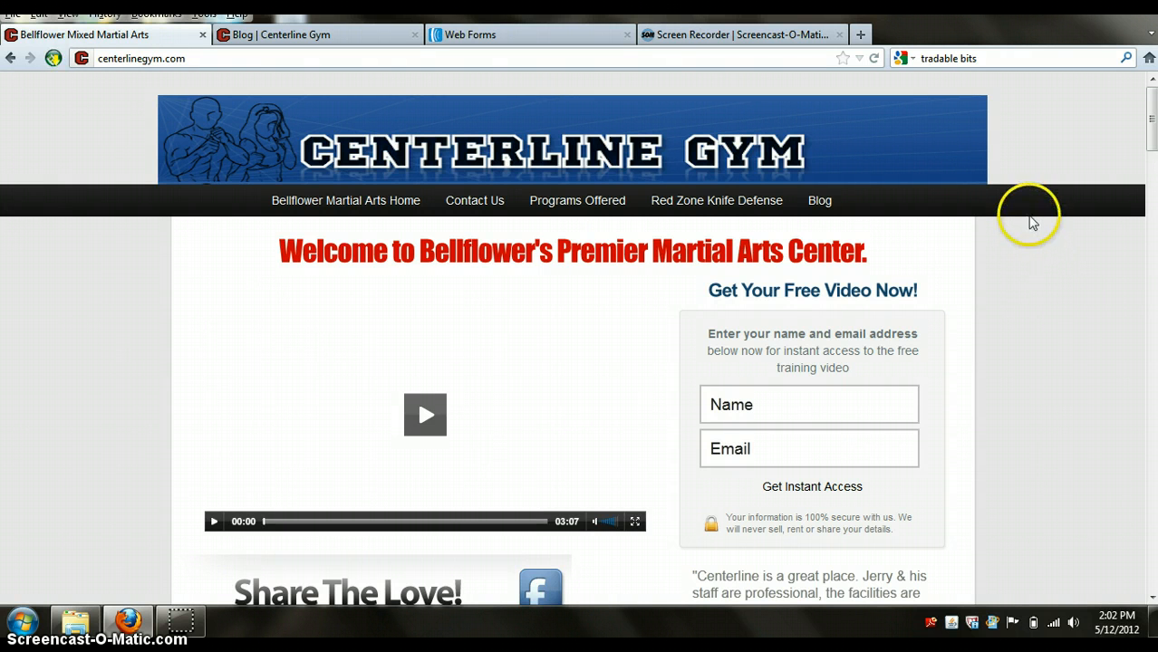
Step: Examine the Centerline Gym home page from the opt-in form through the testimonials and staff credentials to the Risk Free Acceptance Form
scroll(1033, 221, "down", 2)
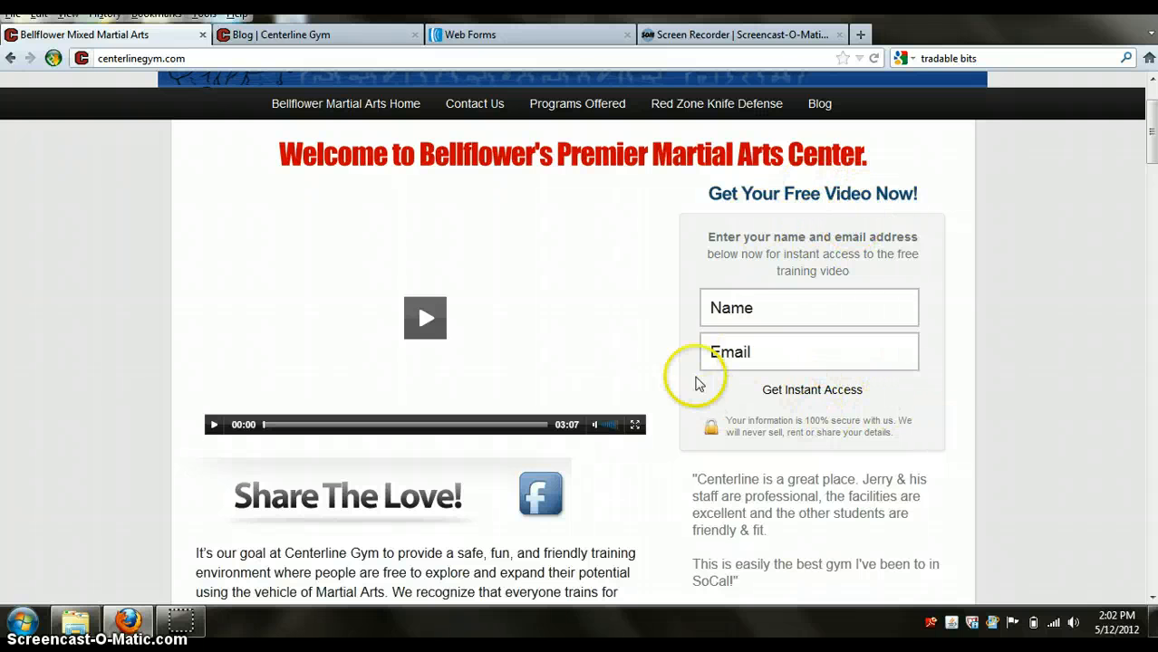
scroll(1004, 432, "down", 5)
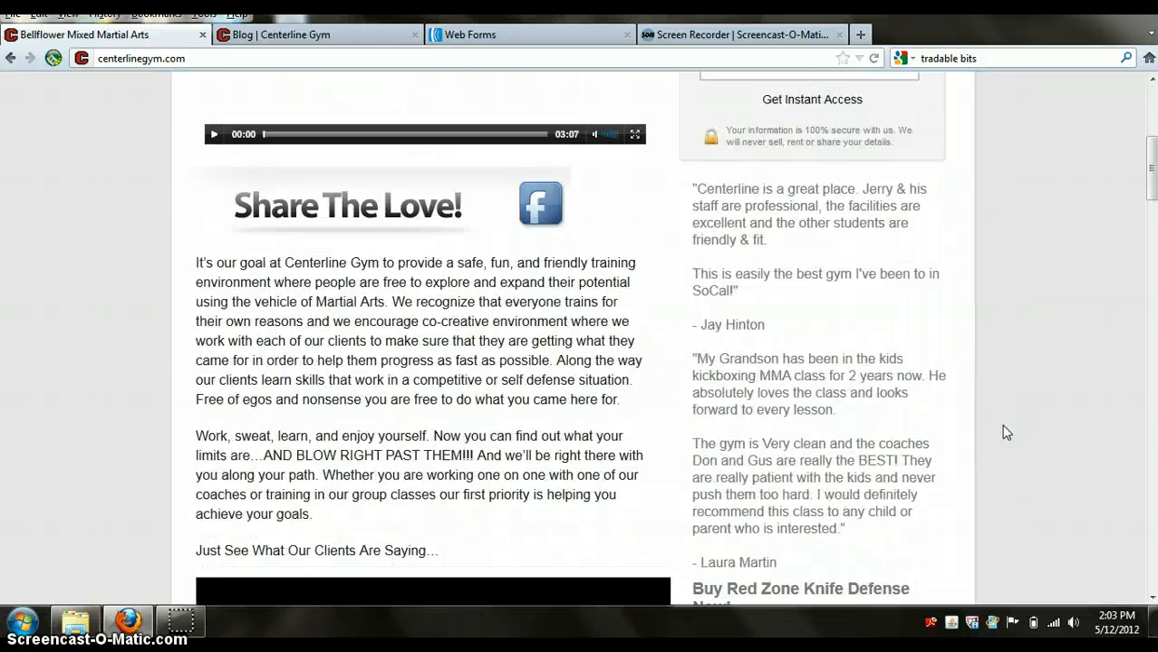
scroll(1004, 432, "down", 15)
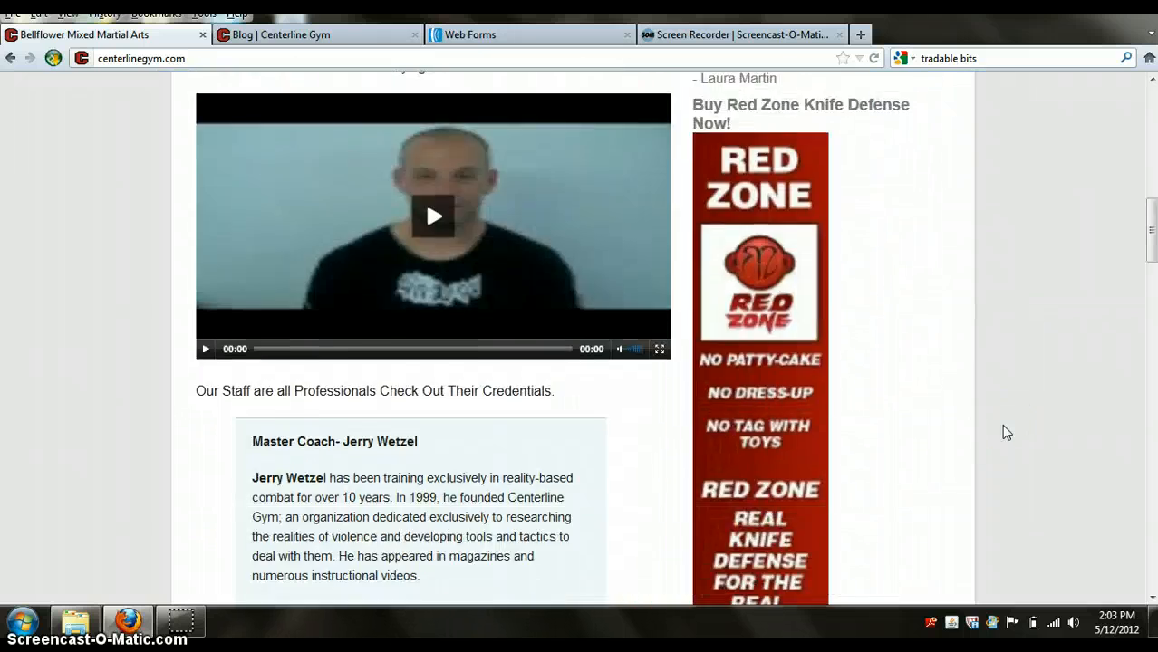
scroll(1004, 432, "down", 20)
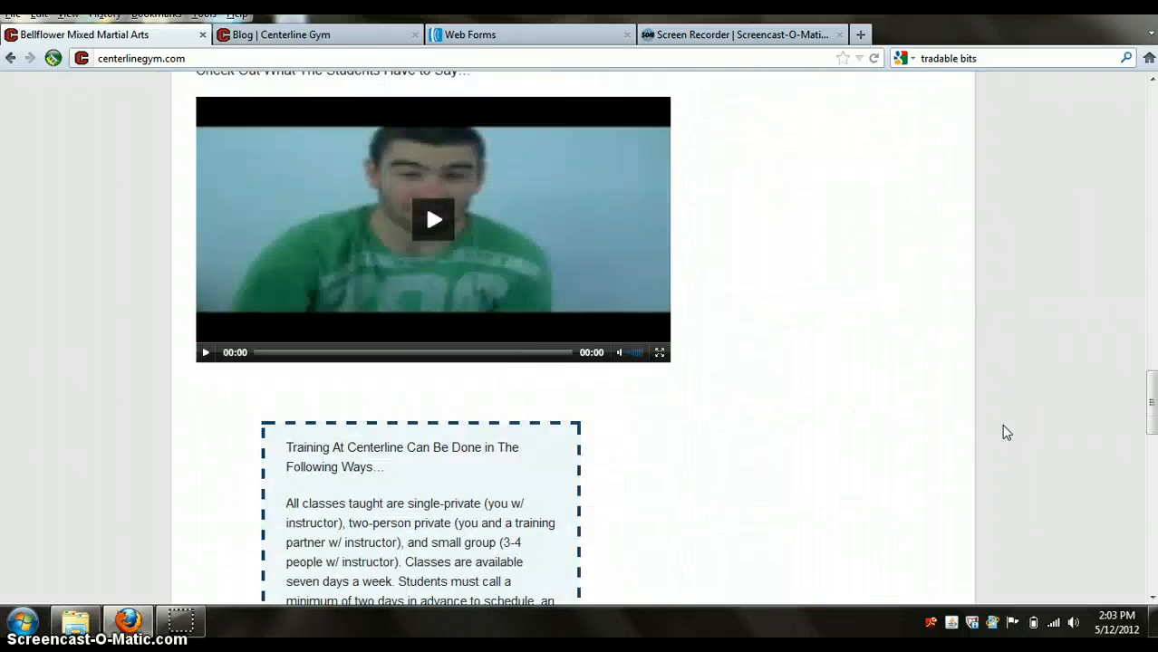
scroll(1004, 432, "down", 10)
scroll(1004, 433, "up", 20)
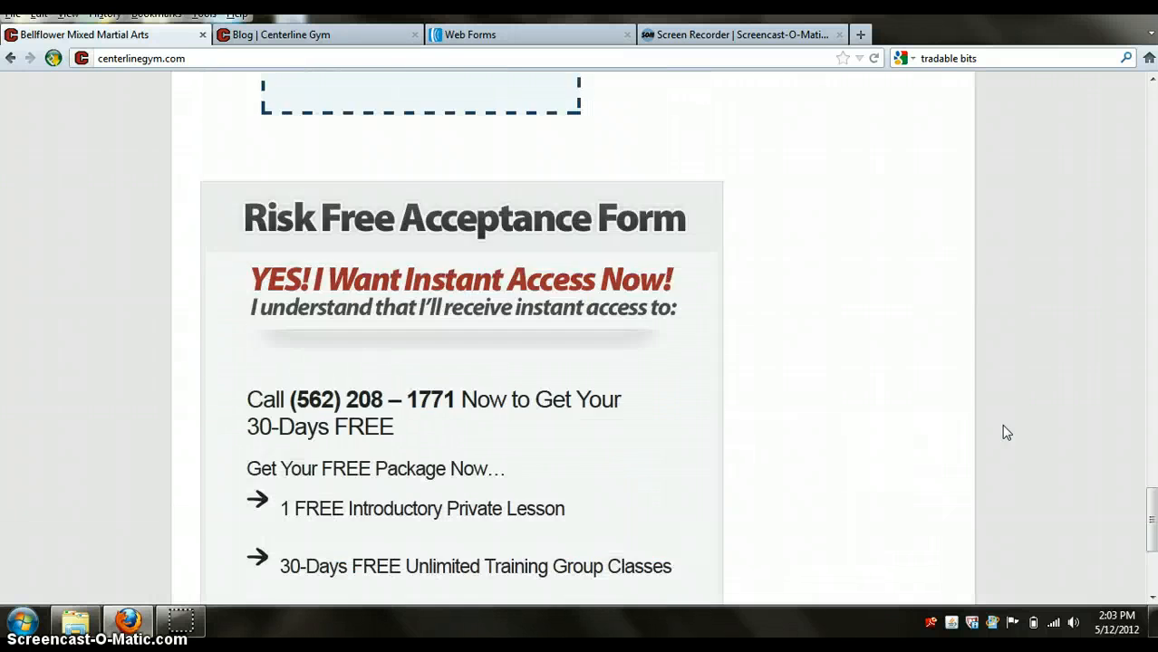
scroll(1004, 432, "up", 15)
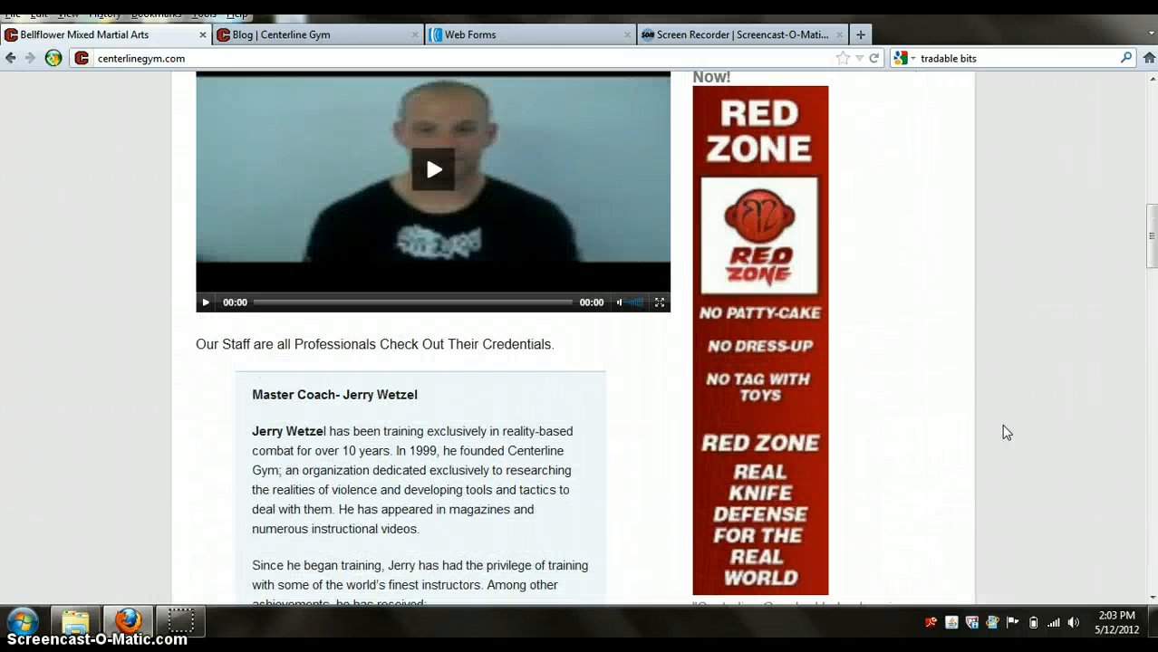
scroll(1005, 433, "up", 4)
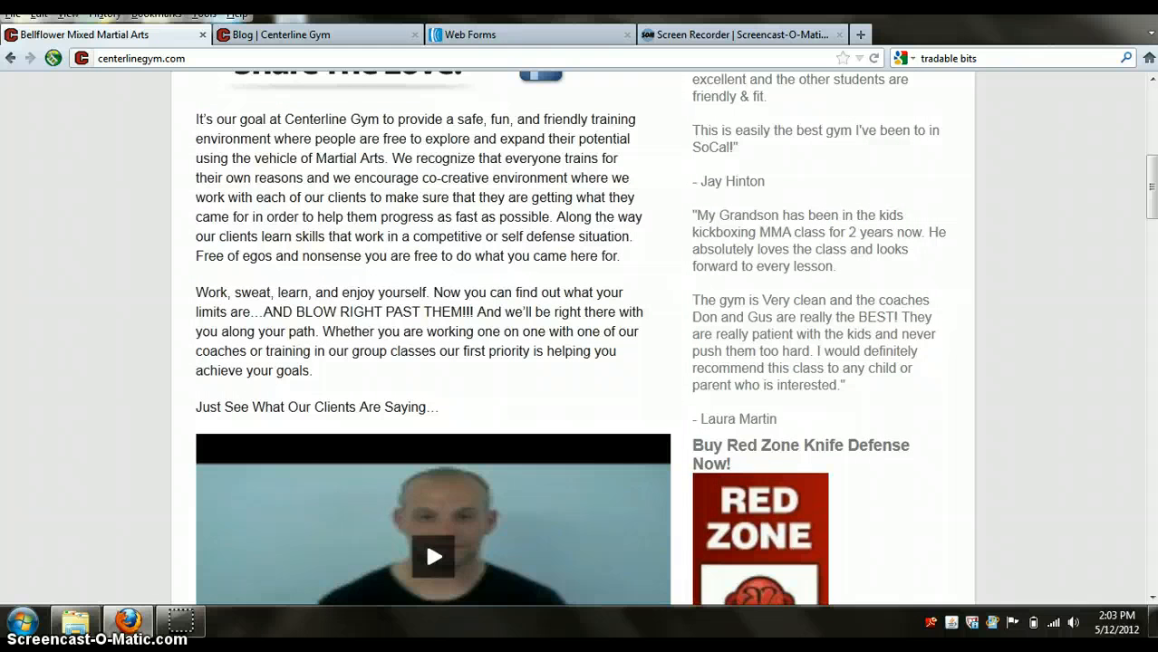